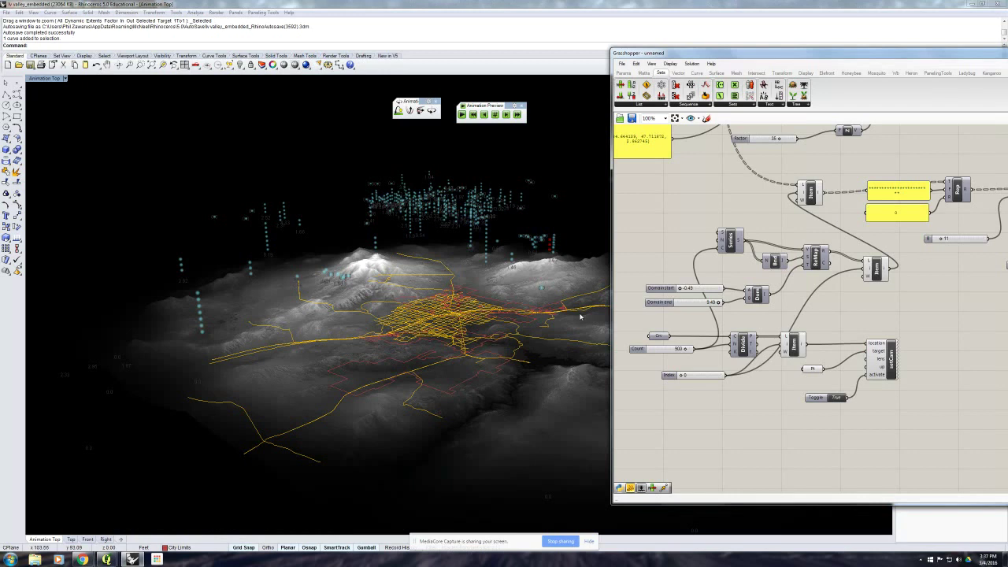
- Move the Index slider slightly lower on the canvas and set its value to 90
right_click_drag(742, 278, 733, 286)
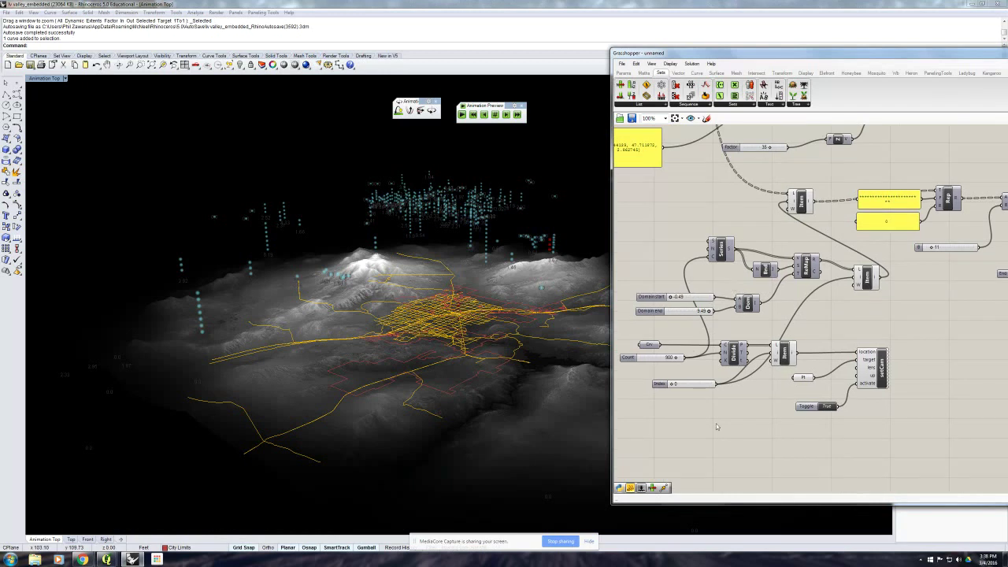
left_click_drag(697, 386, 682, 407)
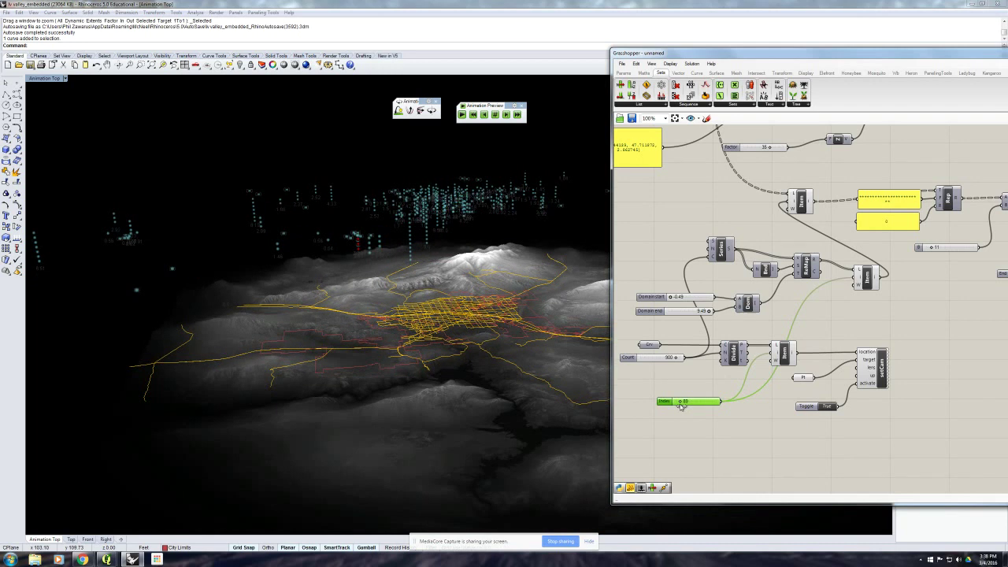
double_click(691, 402)
type("9")
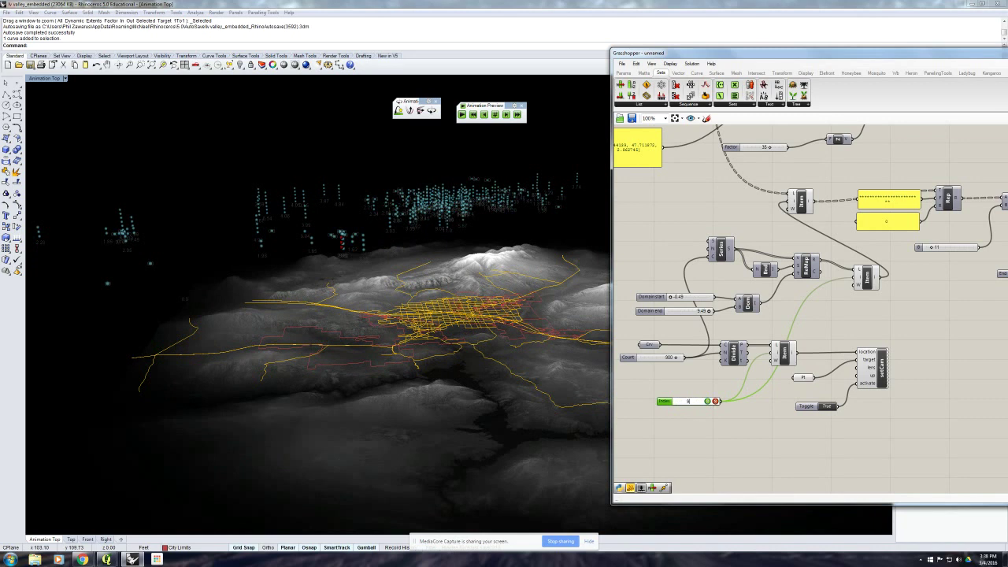
type("0")
key("Return")
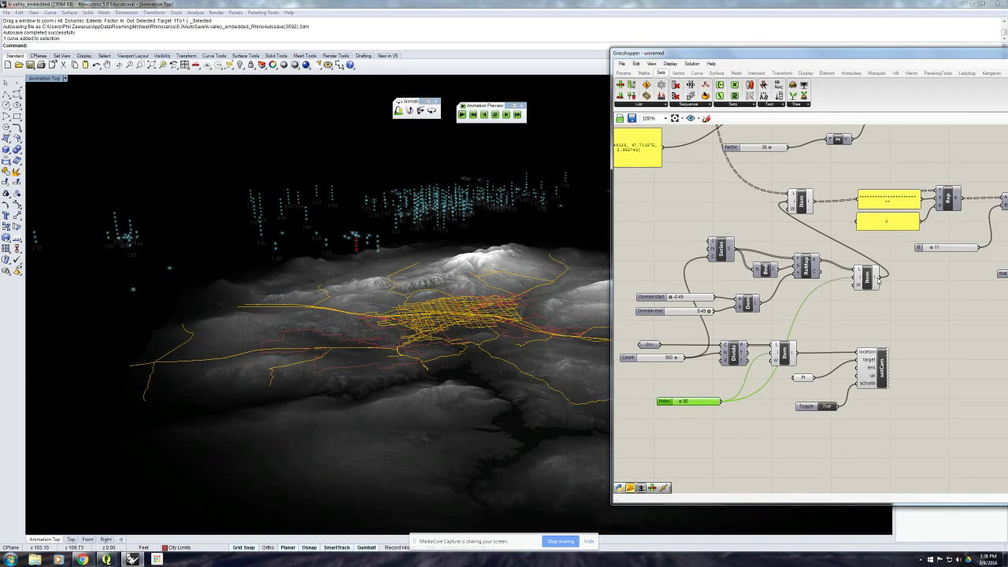
mouse_move(877, 279)
mouse_move(796, 203)
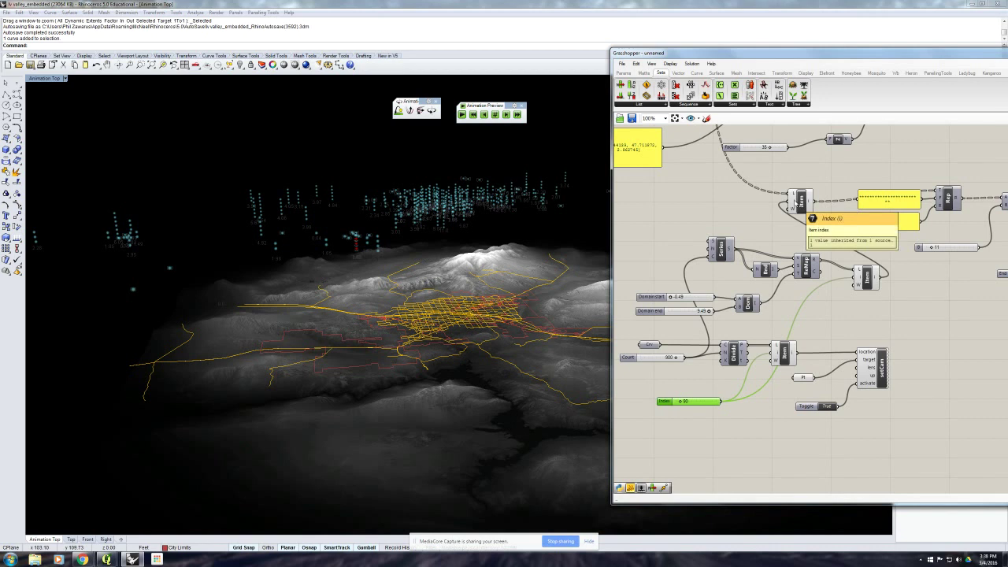
left_click(846, 286)
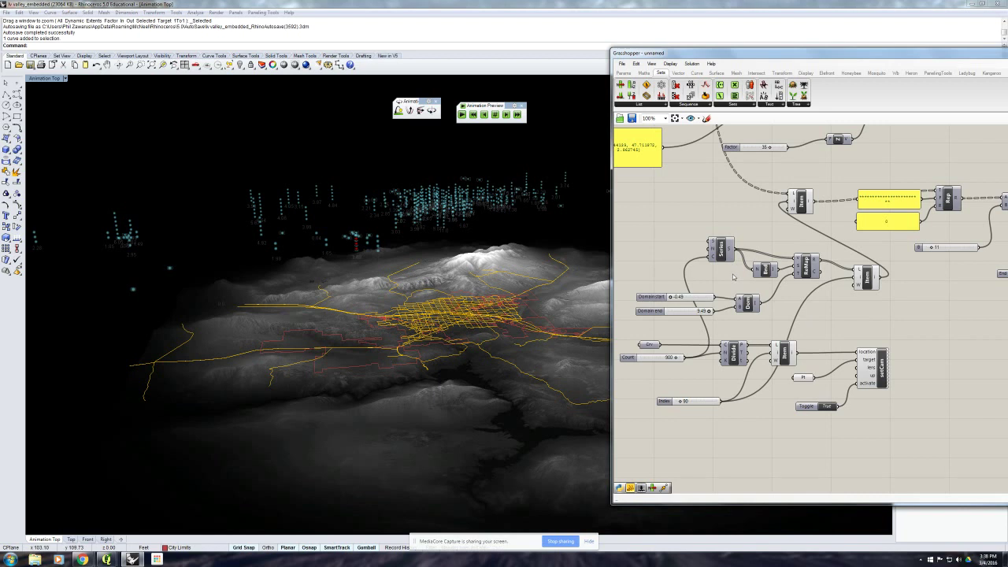
- Nudge the Series component slightly upward and dismiss the Windows color scheme prompt without changing the scheme
mouse_move(724, 252)
left_mouse_down()
mouse_move(710, 241)
mouse_move(722, 249)
left_mouse_up()
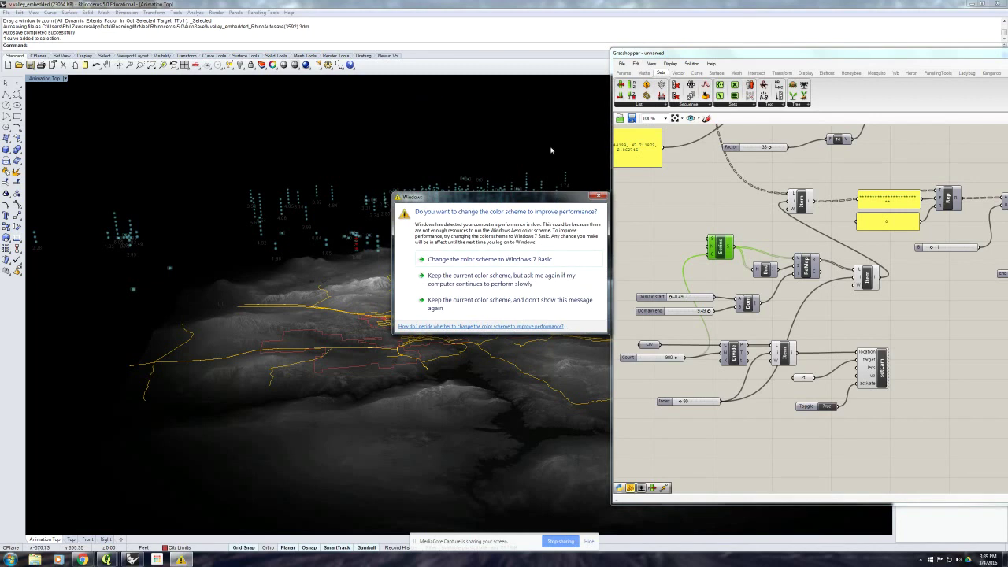
left_click(601, 197)
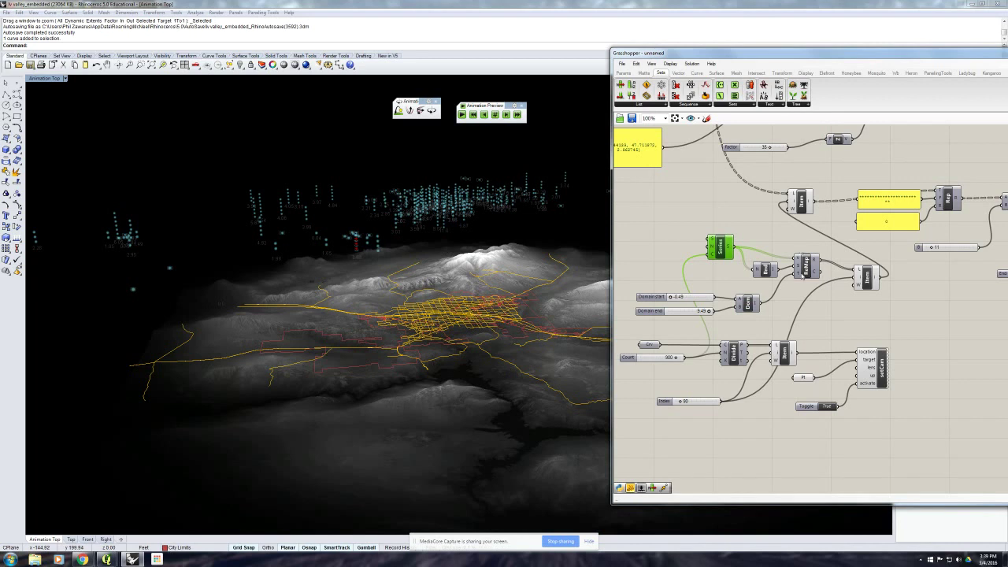
left_click(814, 297)
left_click(813, 298)
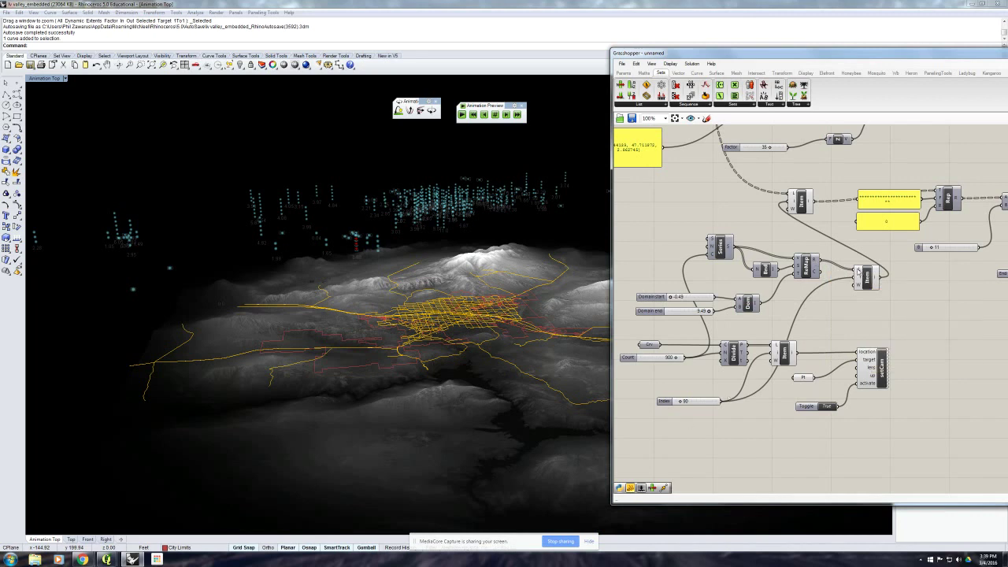
- Return the Index slider to 0, raise it to 116, and inspect the upper Item component's output
mouse_move(859, 272)
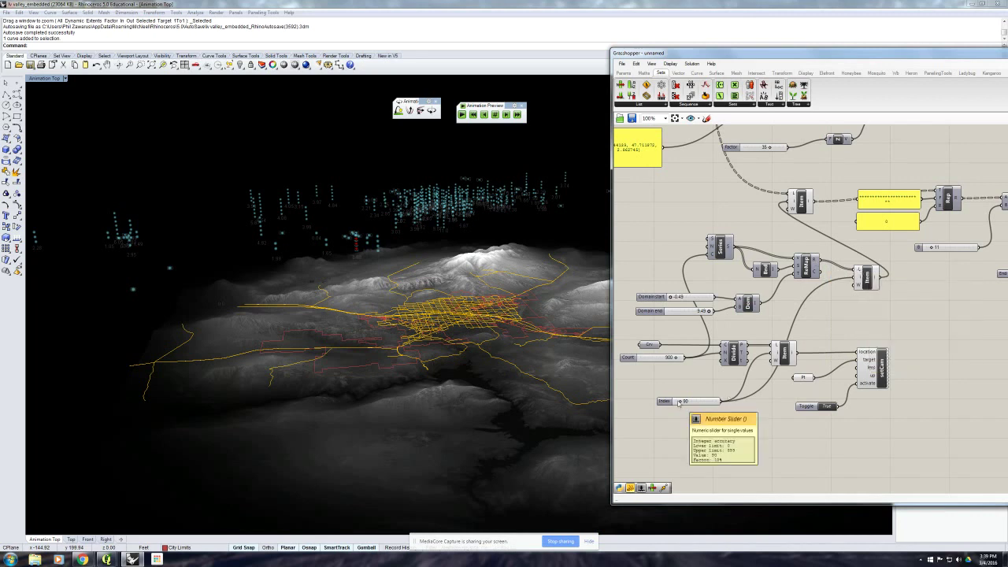
left_click_drag(680, 405, 672, 405)
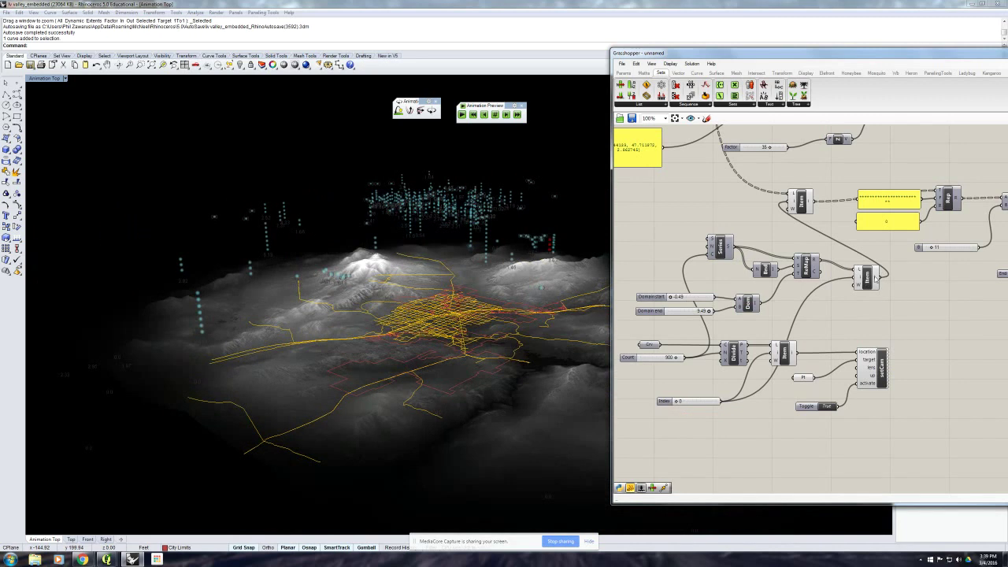
mouse_move(876, 277)
mouse_move(796, 202)
left_click_drag(677, 402, 684, 410)
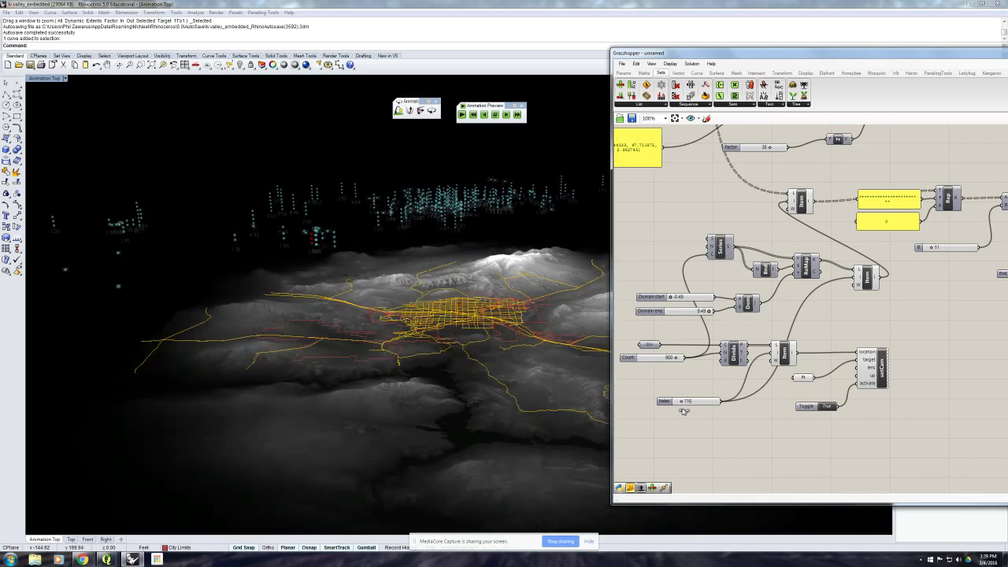
mouse_move(809, 202)
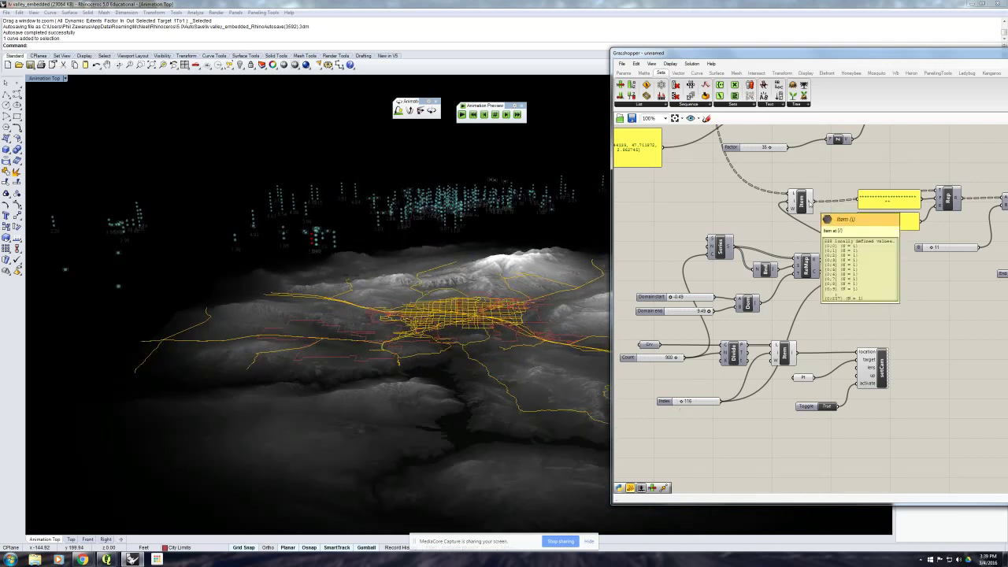
- Move the whole camera component group, from the curve and Count slider to setCam, down and to the left on the canvas
right_click_drag(822, 275, 895, 288)
scroll(857, 323, "down", 1)
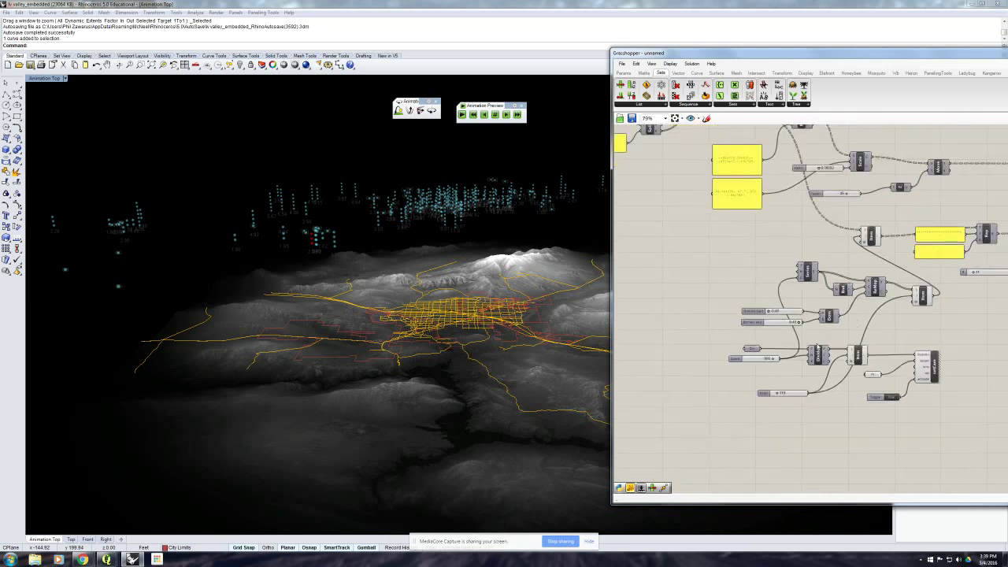
left_click_drag(953, 421, 723, 347)
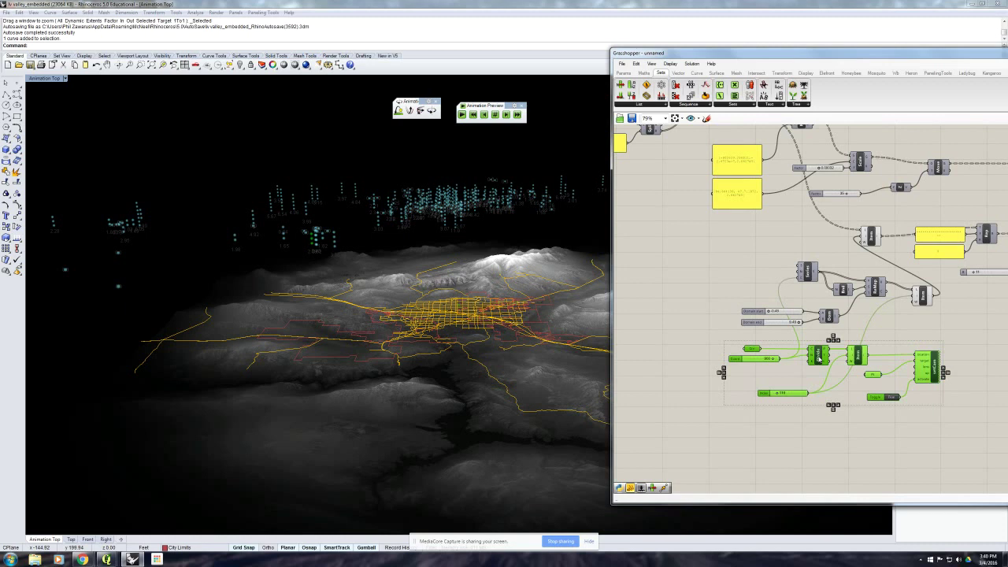
left_click_drag(818, 355, 779, 365)
left_click(796, 348)
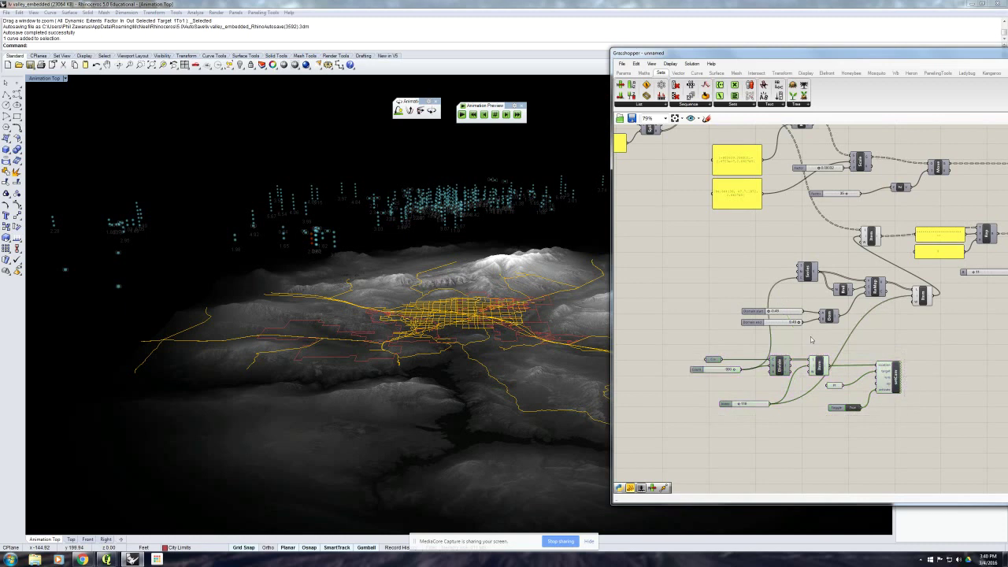
- Move the Series and ReMap component group lower on the canvas, and shift its two domain sliders slightly left
left_click_drag(944, 333, 812, 293)
left_click(776, 274)
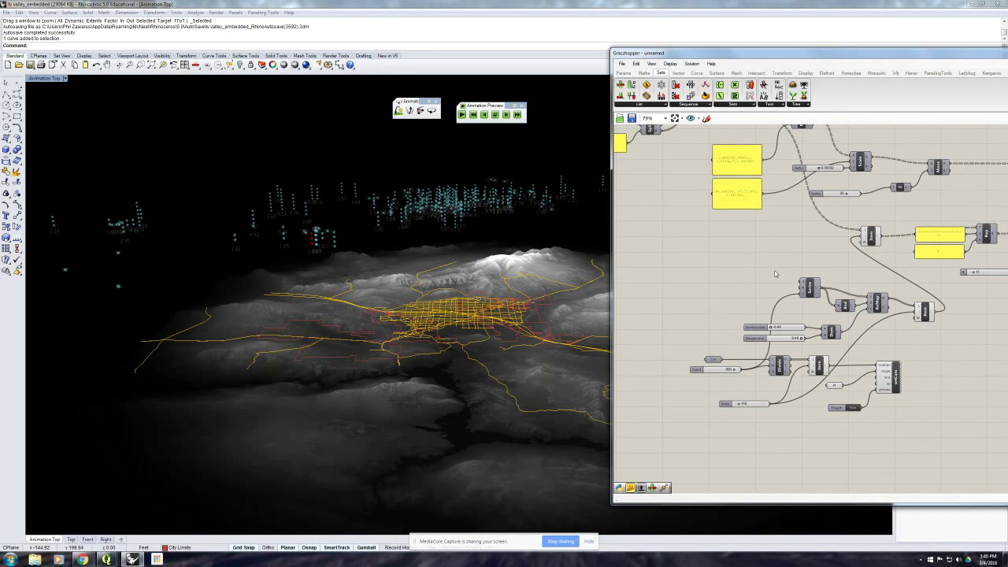
left_click_drag(798, 329, 776, 337)
left_click(779, 307)
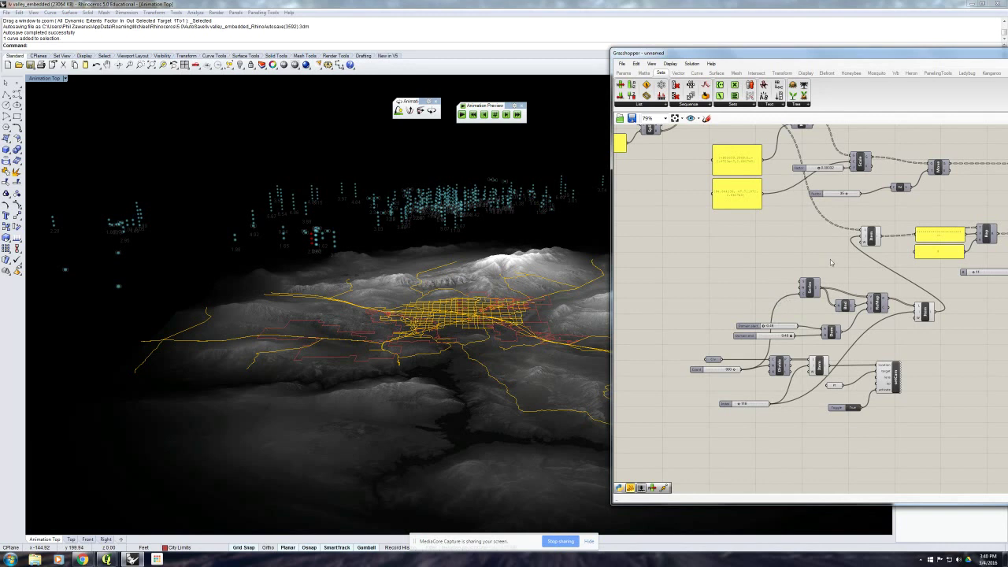
- Examine the downstream components from the Move and Mix through the Line, DivLength, Cloud and Tag components
right_click_drag(830, 261, 749, 279)
right_click_drag(927, 336, 881, 344)
left_click(694, 248)
left_click(814, 351)
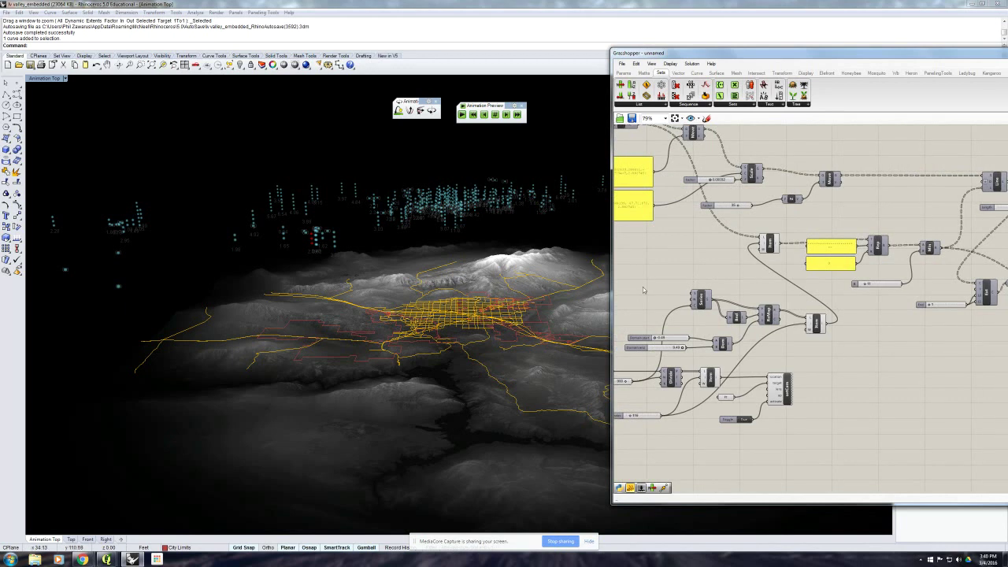
right_click_drag(864, 312, 644, 325)
right_click_drag(918, 272, 886, 289)
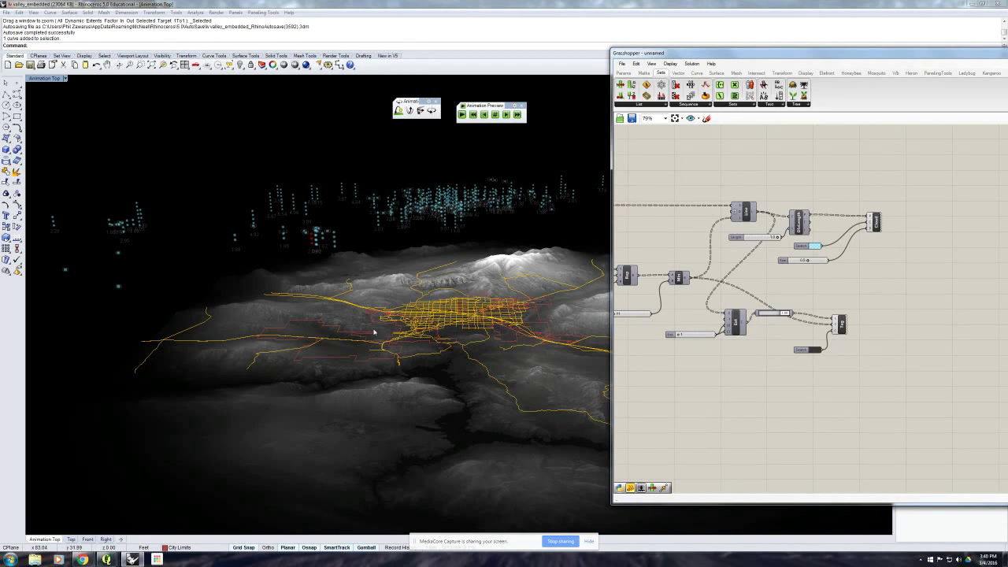
right_click_drag(747, 379, 798, 374)
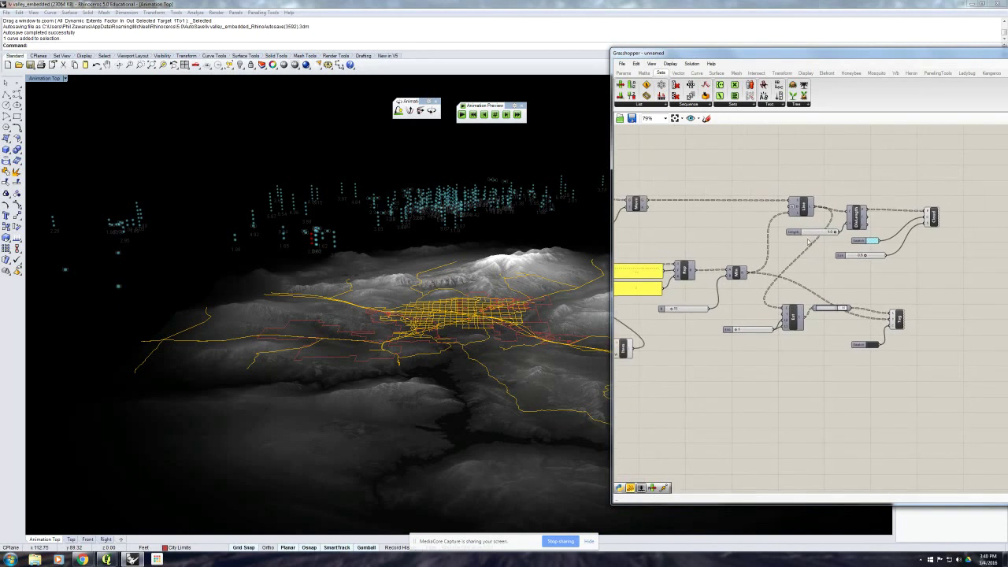
right_click_drag(638, 205, 763, 231)
left_click(690, 214)
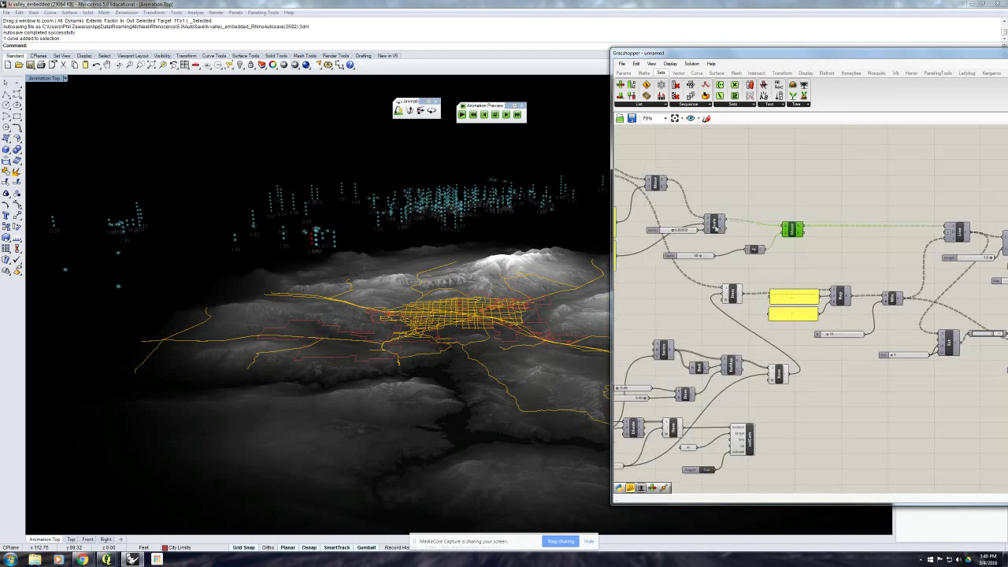
- Turn on the Scale component's preview to view the scaled points in the viewport, and turn it off again
left_click(716, 228)
right_click(716, 225)
left_click(740, 242)
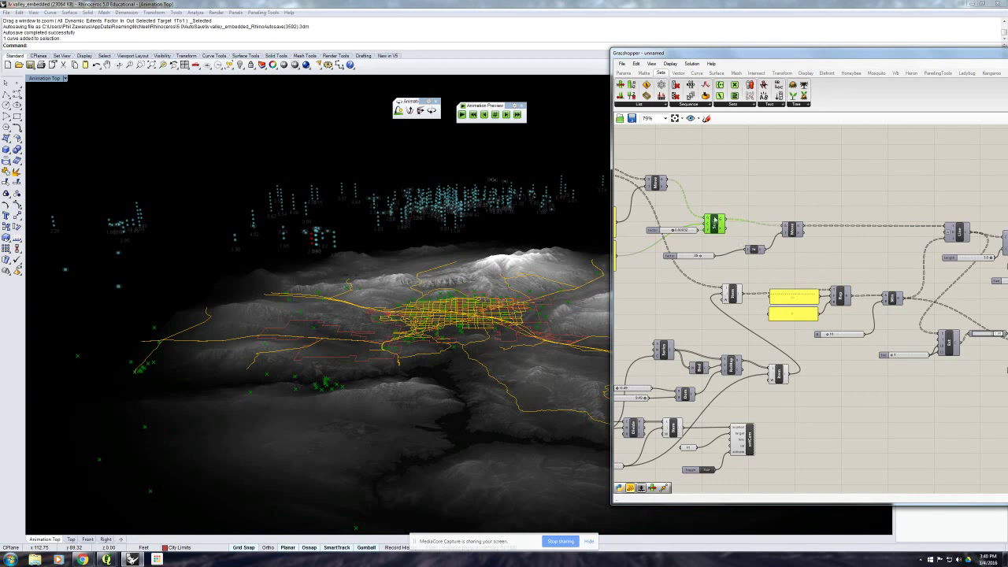
right_click(715, 218)
left_click(736, 234)
left_click(758, 198)
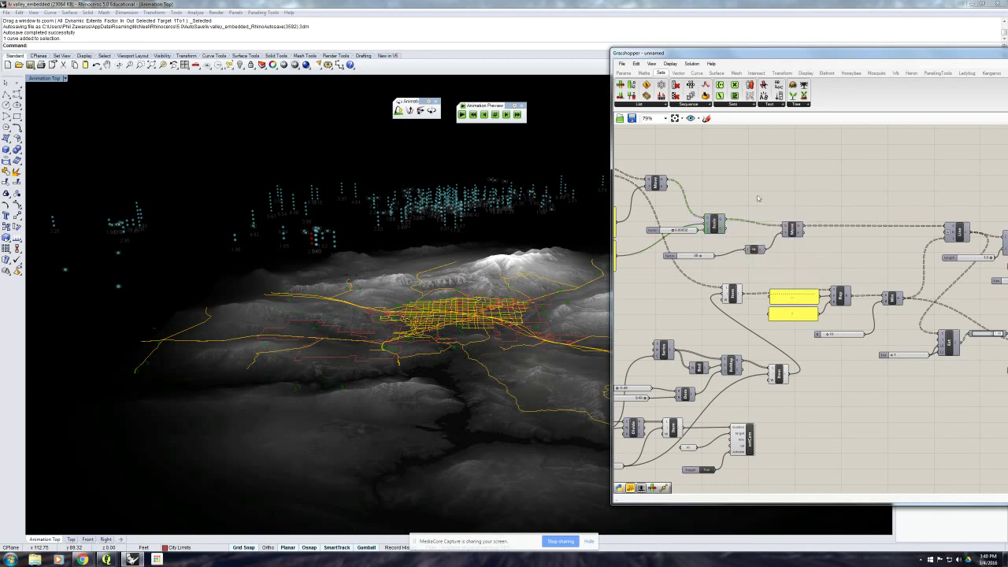
- Preview the points raised by the Move component in the viewport and hide them again
left_click(792, 229)
right_click(793, 229)
left_click(817, 249)
left_click(816, 198)
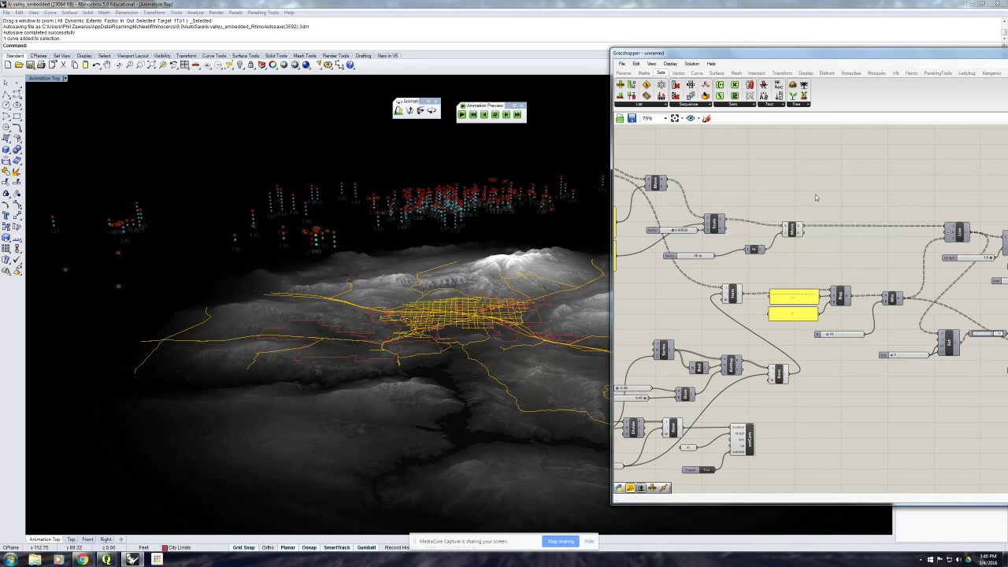
left_click(792, 229)
right_click(792, 228)
left_click(813, 246)
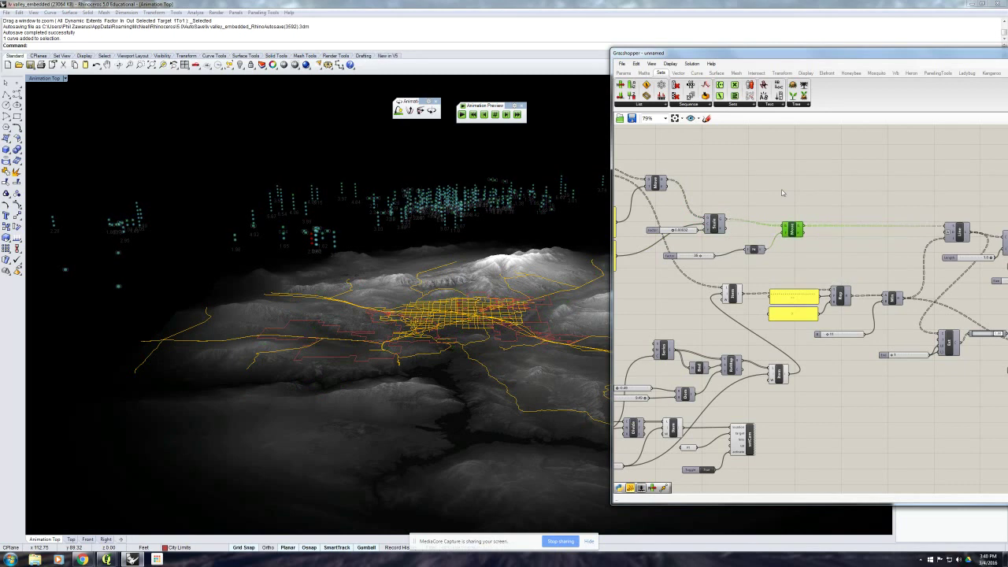
left_click(781, 189)
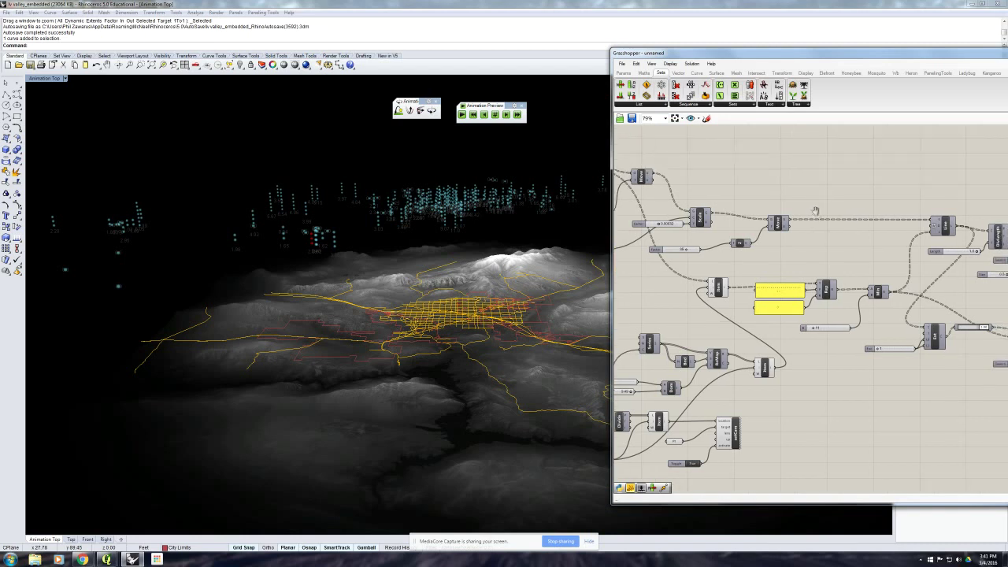
- Add a Project Point component above the Move component that follows Scale
right_click_drag(817, 212, 809, 208)
left_click(770, 224)
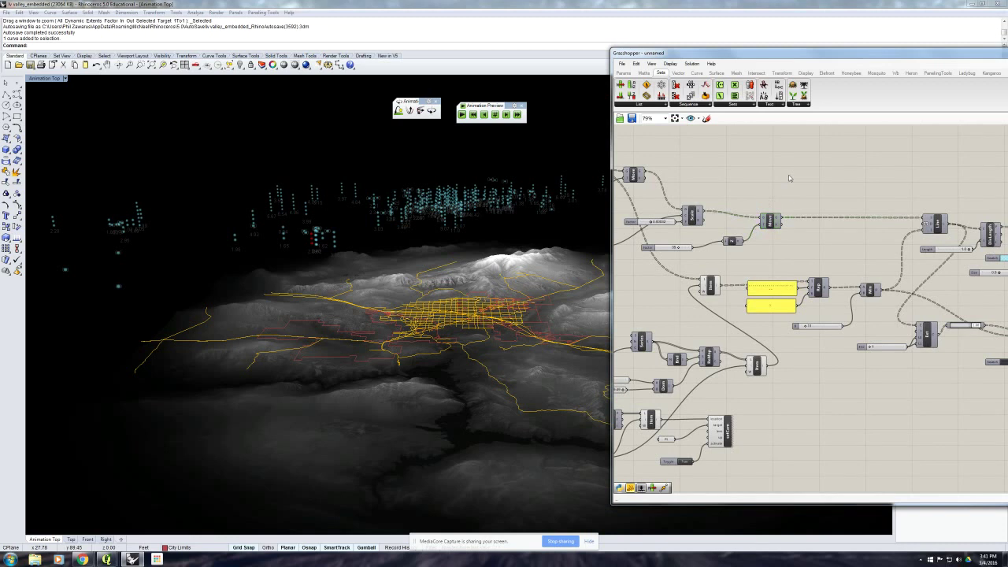
double_click(789, 175)
type("pro")
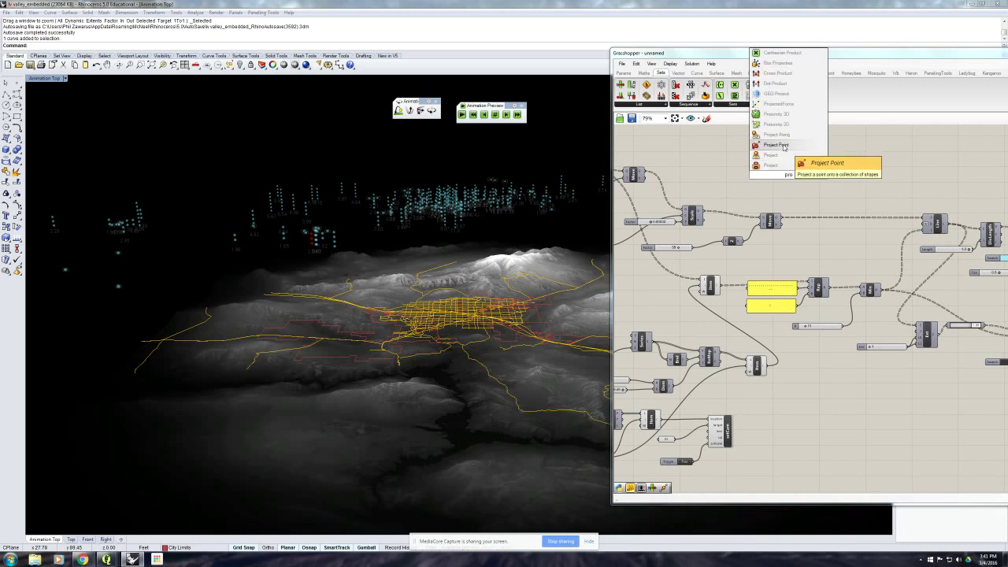
left_click(776, 145)
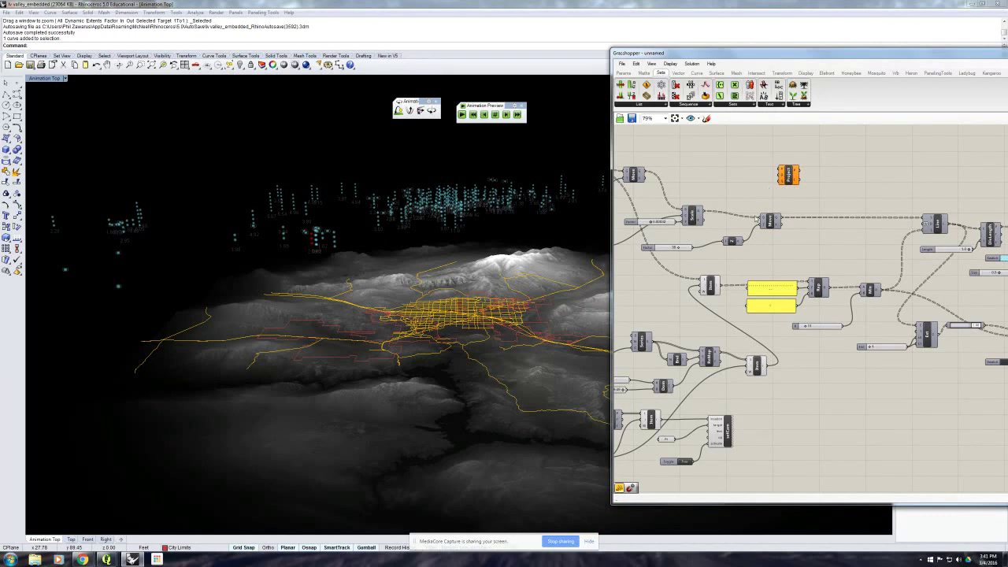
- Toggle the Move component's preview on to check its points once more, and switch it back off
left_click(776, 220)
right_click(772, 223)
left_click(791, 238)
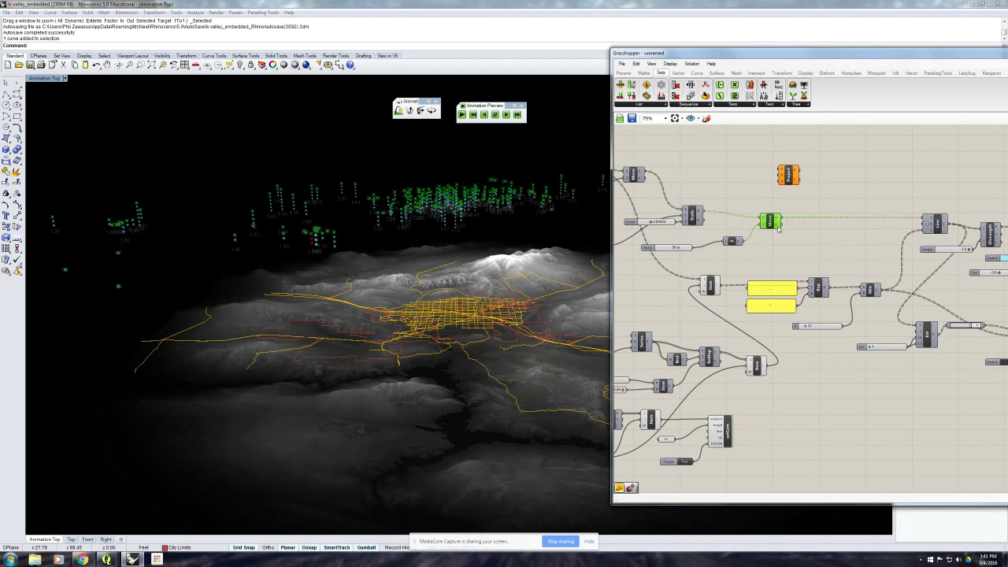
right_click(772, 224)
left_click(791, 238)
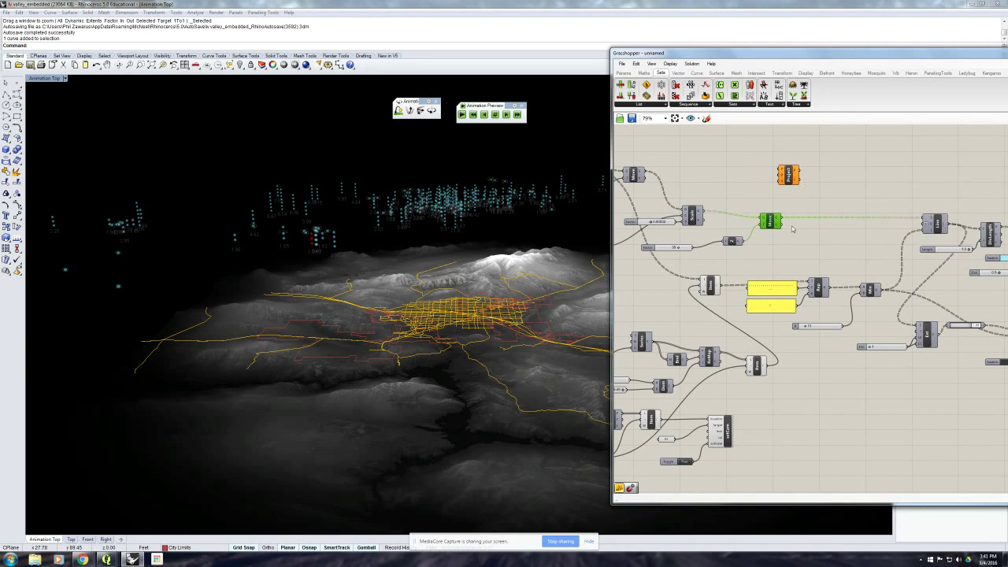
- Feed the Move component's geometry output into Project Point's point input, and reposition the Grasshopper window to uncover Rhino's side panels
left_click_drag(783, 221, 832, 179)
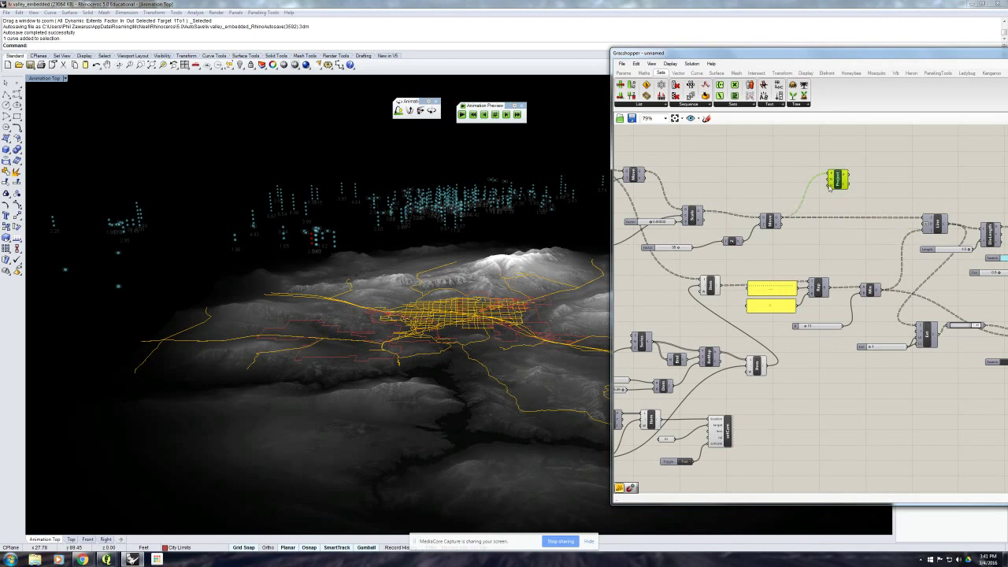
right_click_drag(735, 185, 775, 185)
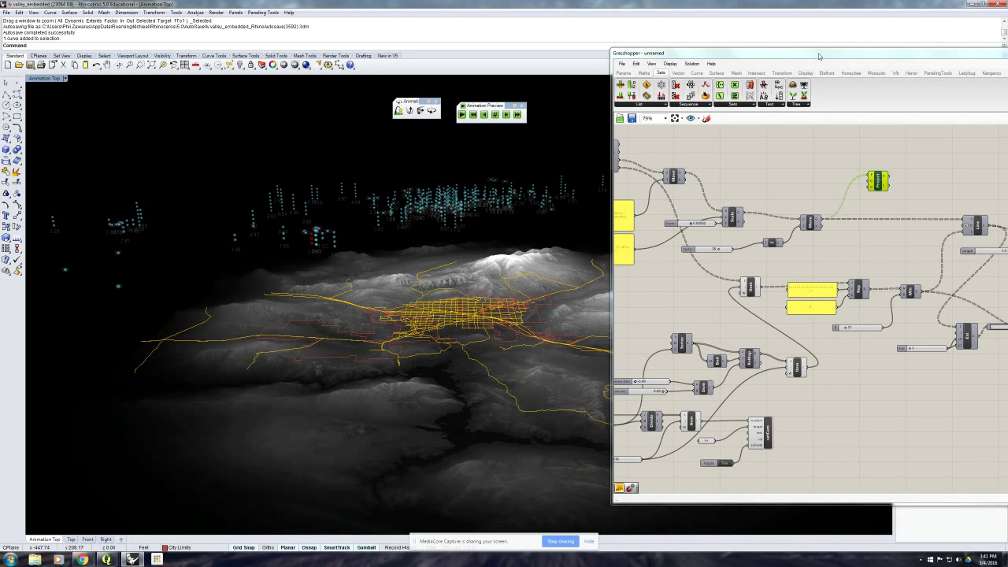
left_click_drag(822, 55, 482, 75)
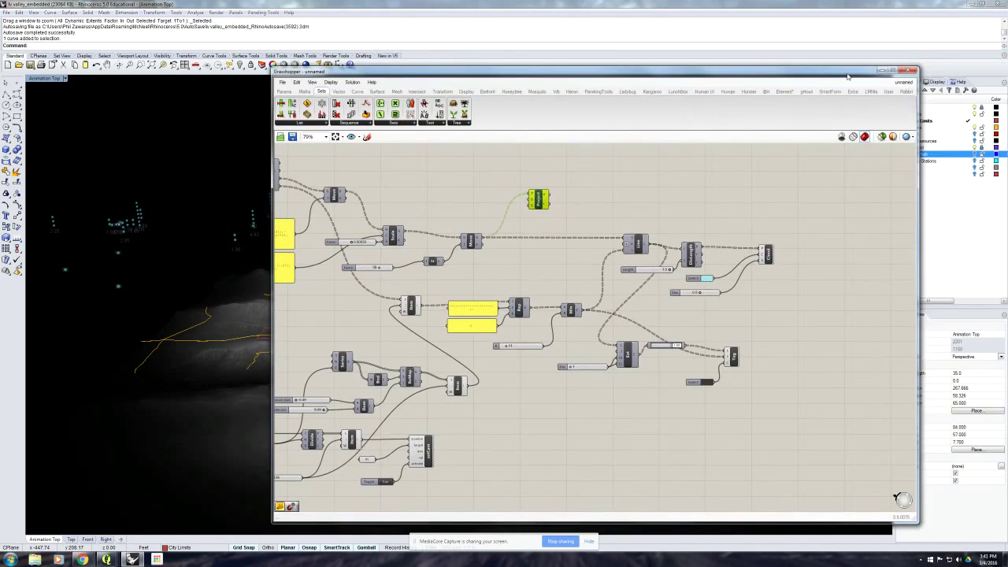
- Shift the Grasshopper window off the layer list, show the Heightfield layer, and select the terrain surface in the viewport
left_click_drag(848, 73, 806, 72)
left_click(982, 148)
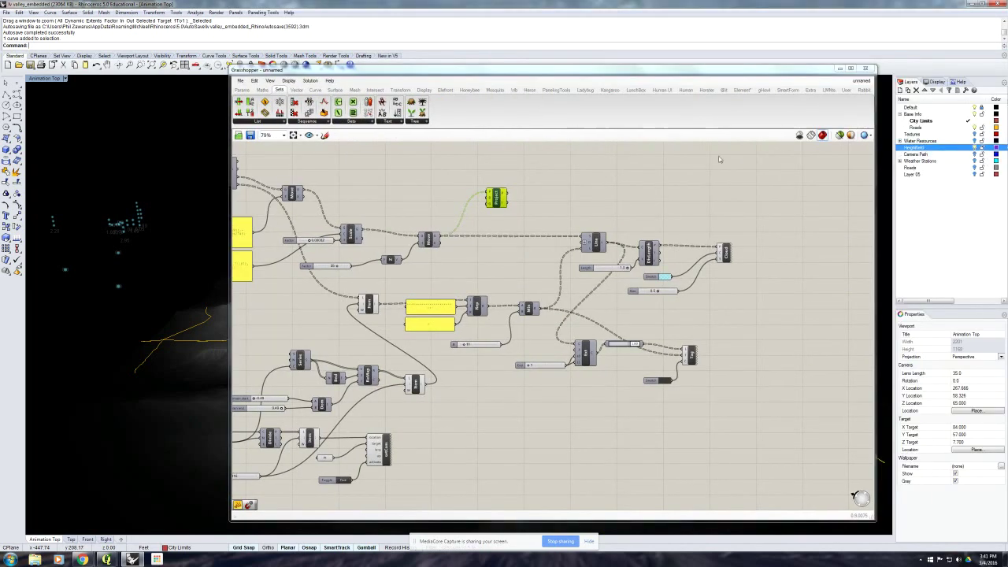
left_click(219, 328)
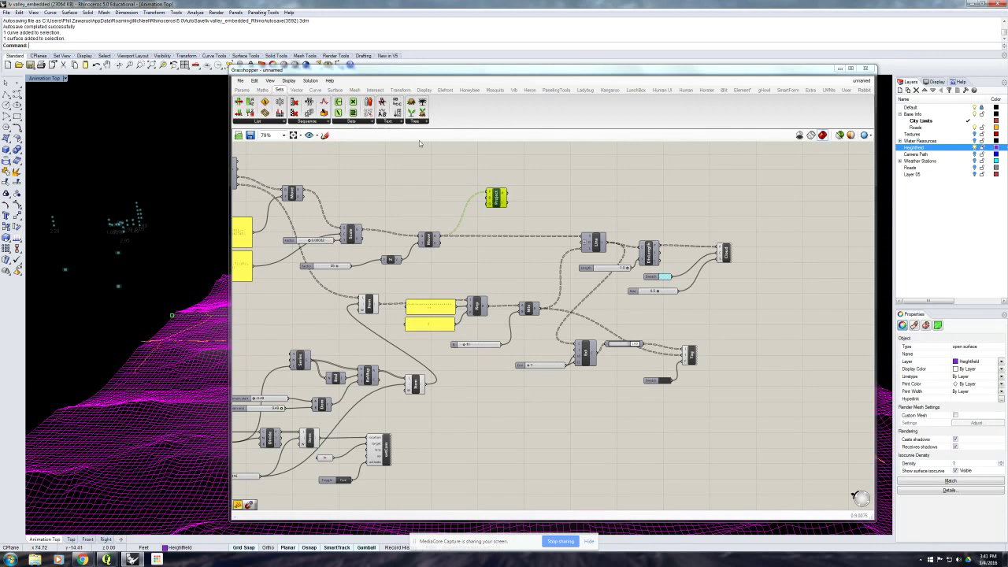
- Add a Surface parameter above Project Point and reference the selected terrain surface in it
left_click(251, 90)
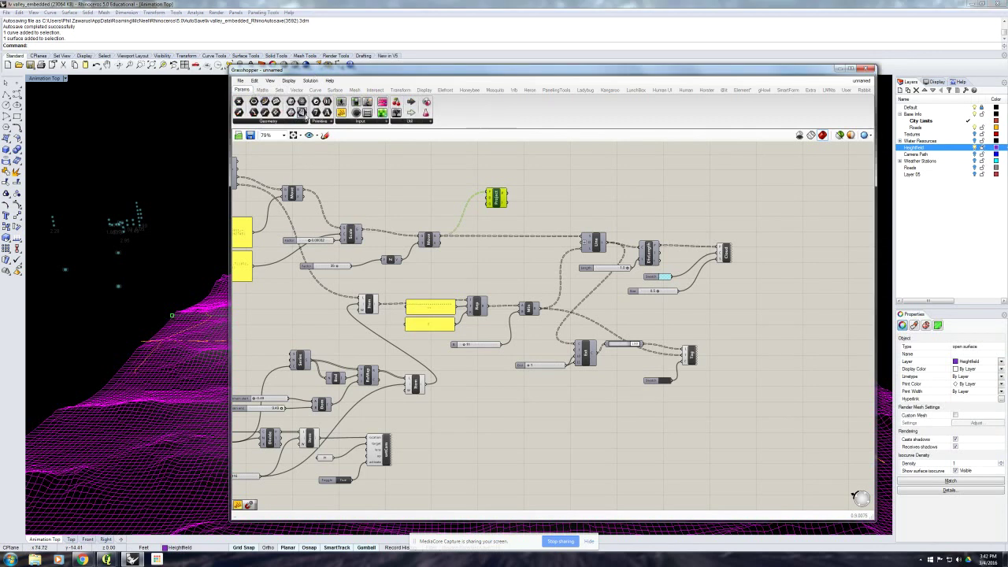
left_click_drag(303, 114, 431, 166)
right_click(431, 166)
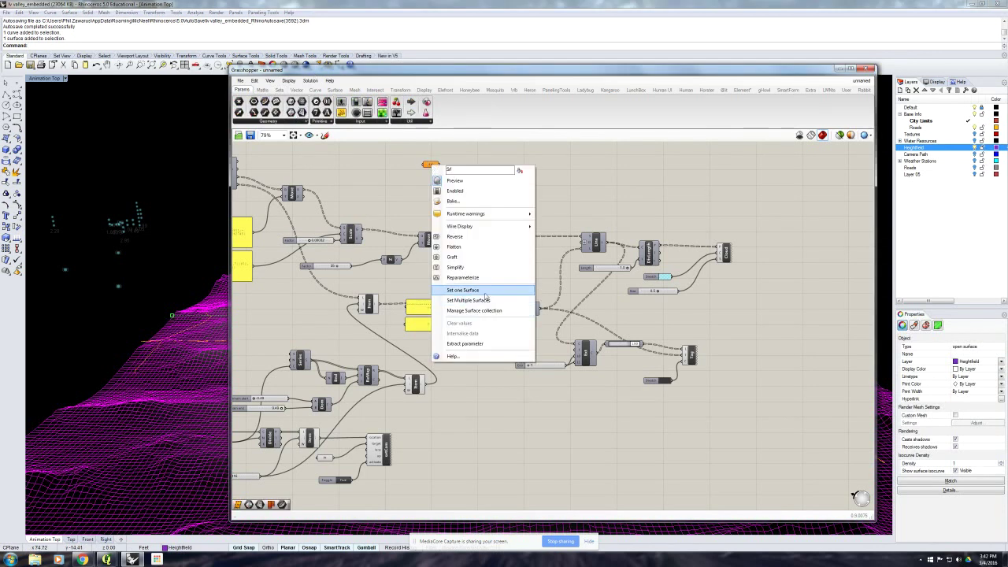
left_click(487, 300)
- Switch off the Surface parameter's preview and hide the Heightfield layer again
right_click(431, 166)
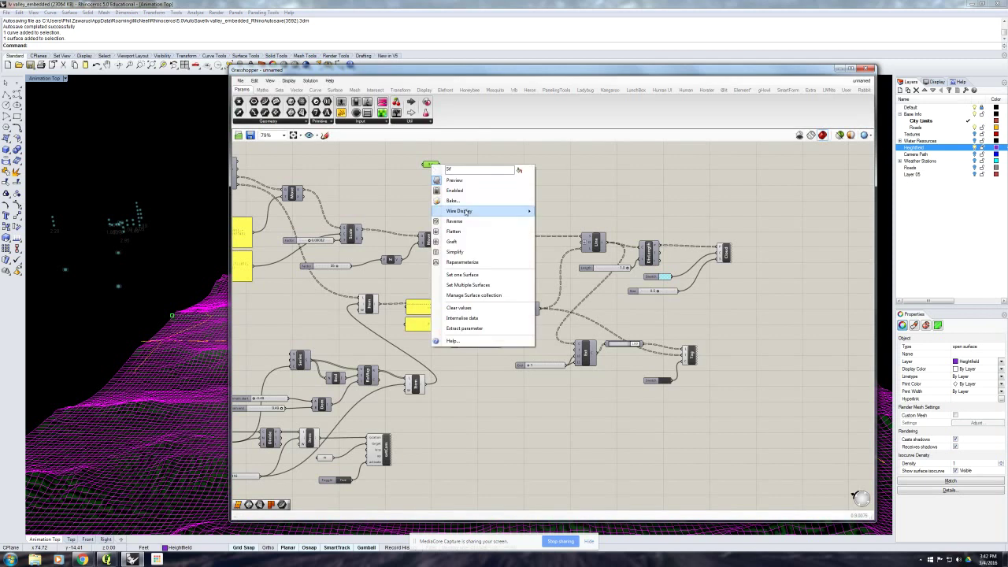
left_click(468, 183)
left_click(470, 162)
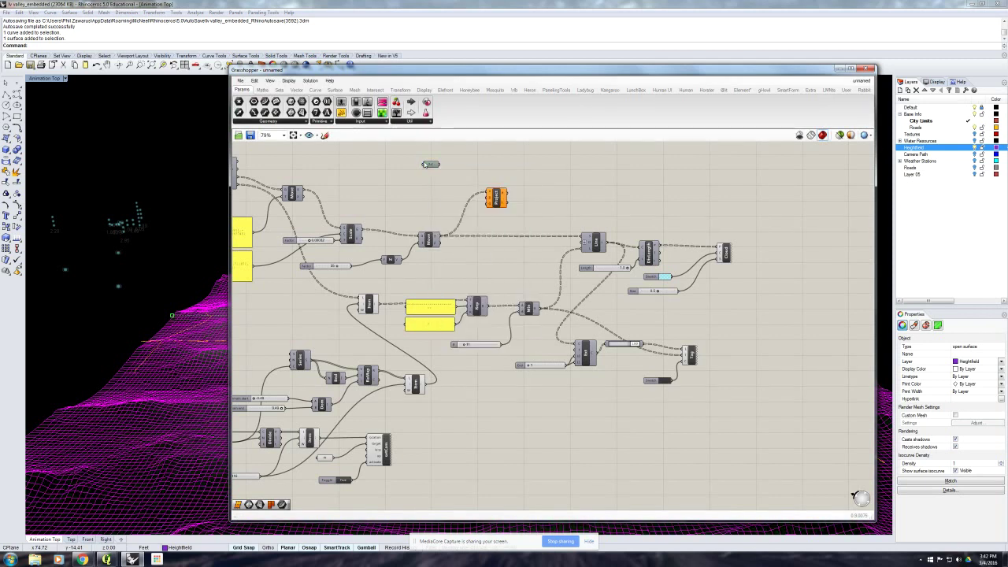
left_click(975, 148)
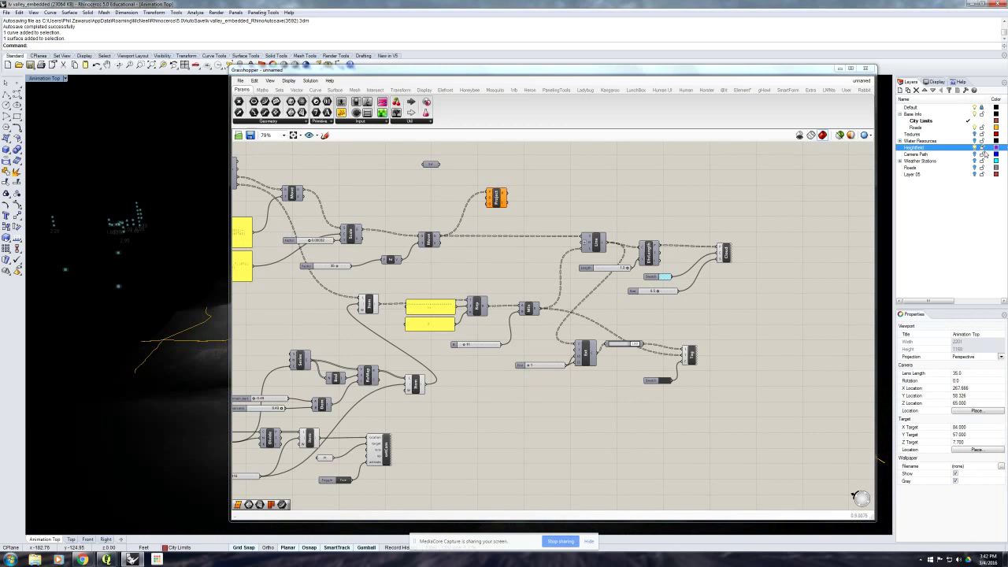
- Feed the Surface parameter into Project Point's geometry input, and move the Grasshopper window aside to check the projected points on the terrain
left_click_drag(435, 166, 506, 207)
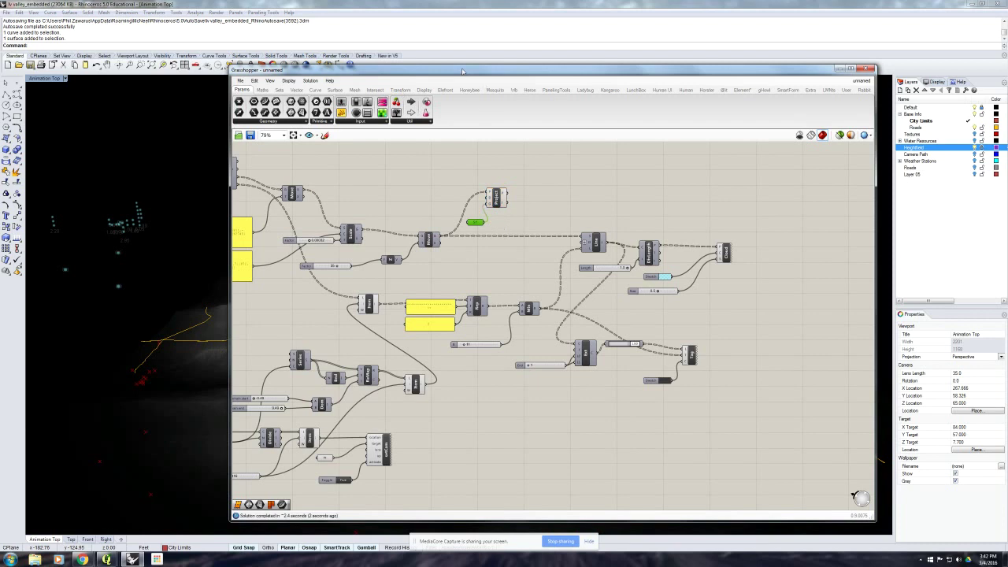
left_click_drag(462, 72, 779, 97)
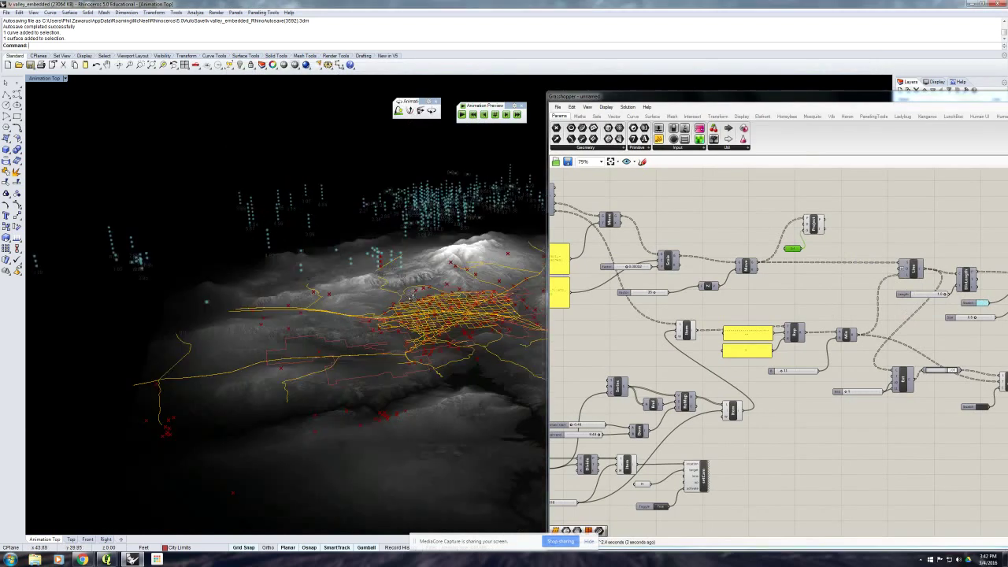
right_click_drag(412, 297, 272, 280)
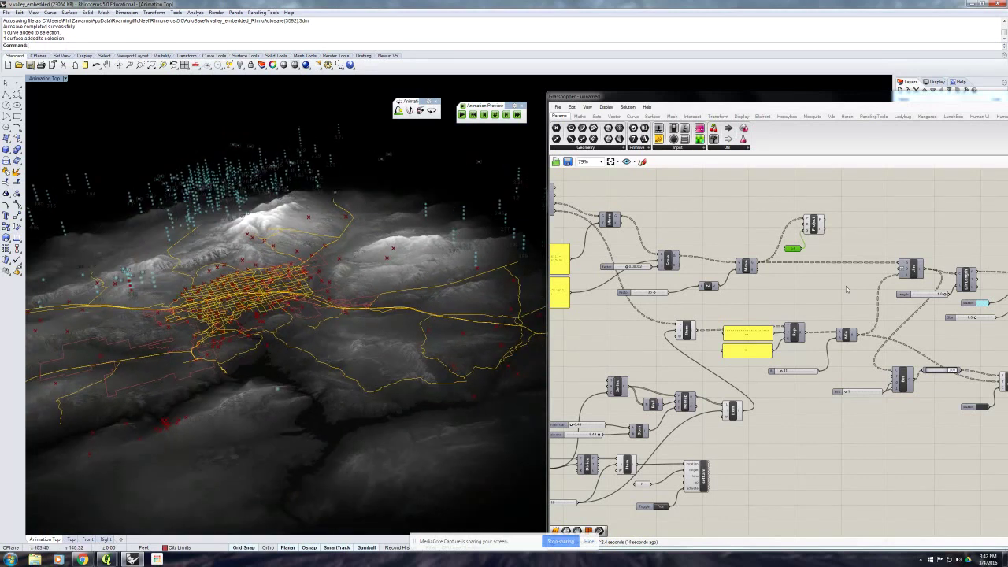
- Place the Surface parameter in front of Project Point and turn off Project Point's preview
right_click_drag(844, 285, 781, 284)
left_click(755, 226)
left_click_drag(752, 225, 724, 234)
middle_click(768, 224)
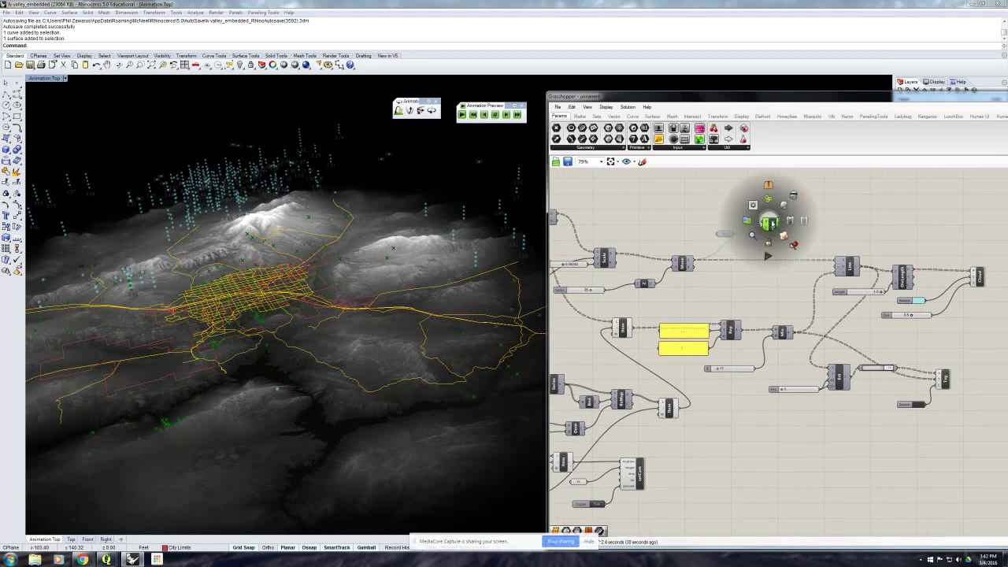
left_click(796, 197)
left_click(848, 212)
right_click_drag(846, 212, 818, 214)
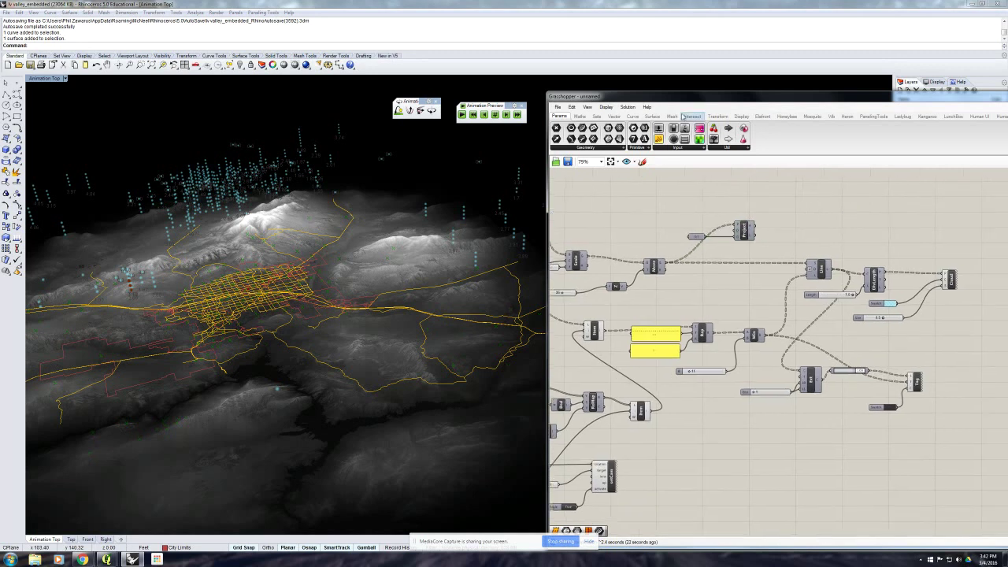
- Add a Circle component, feed it the projected points as its planes, and check the circles on the terrain
left_click(638, 117)
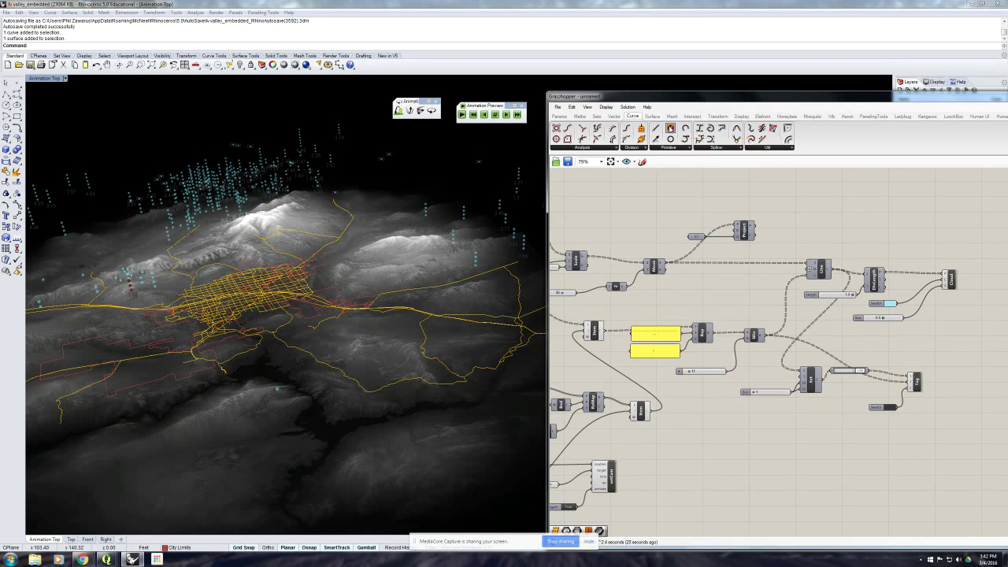
left_click_drag(671, 128, 797, 211)
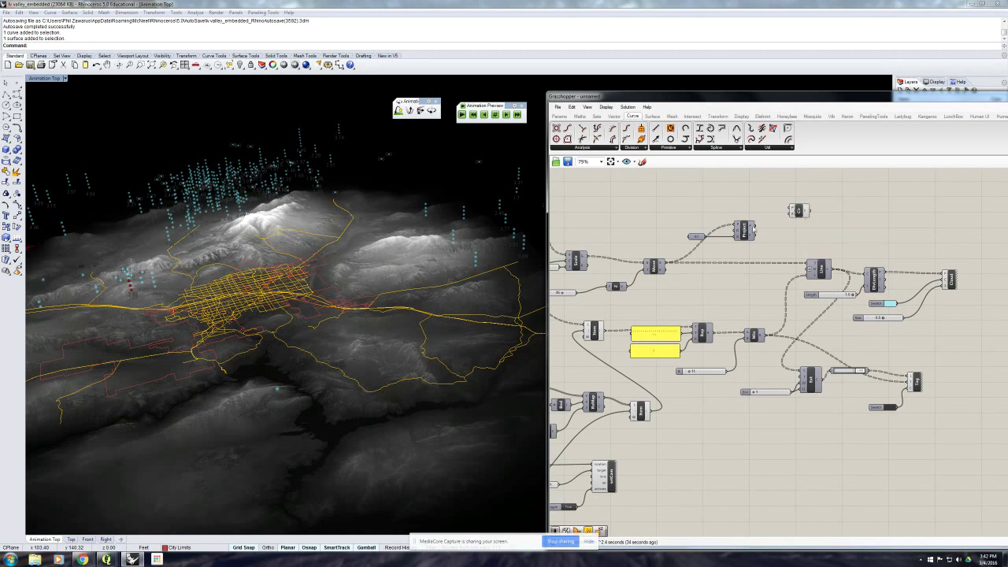
left_click_drag(755, 227, 791, 209)
right_click_drag(825, 222, 776, 219)
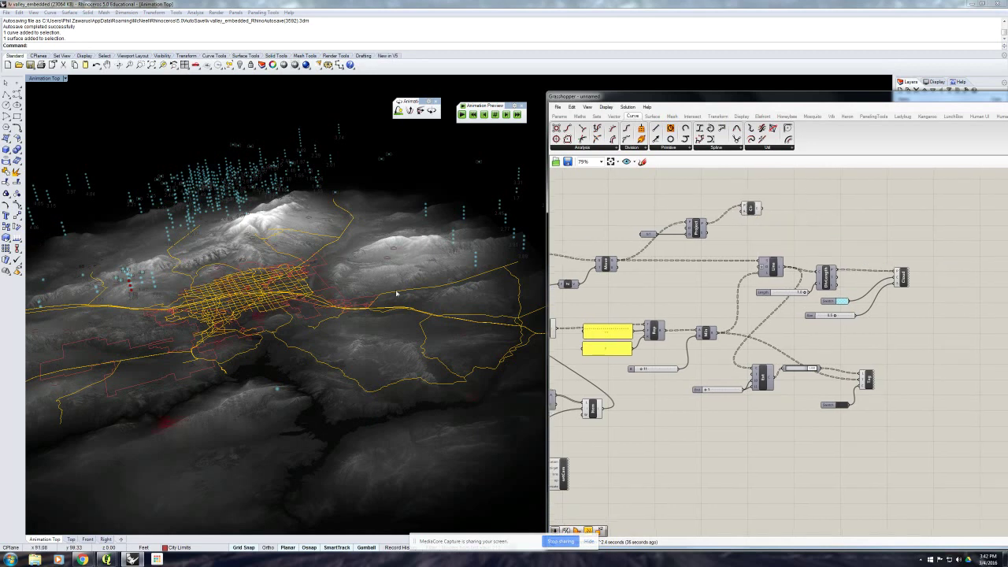
scroll(418, 224, "up", 6)
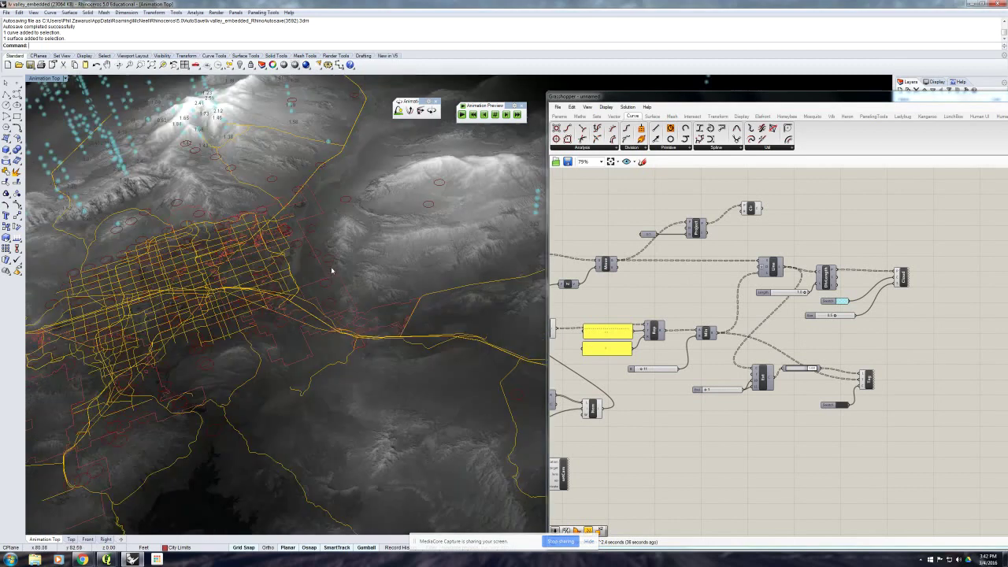
right_click_drag(357, 282, 337, 249)
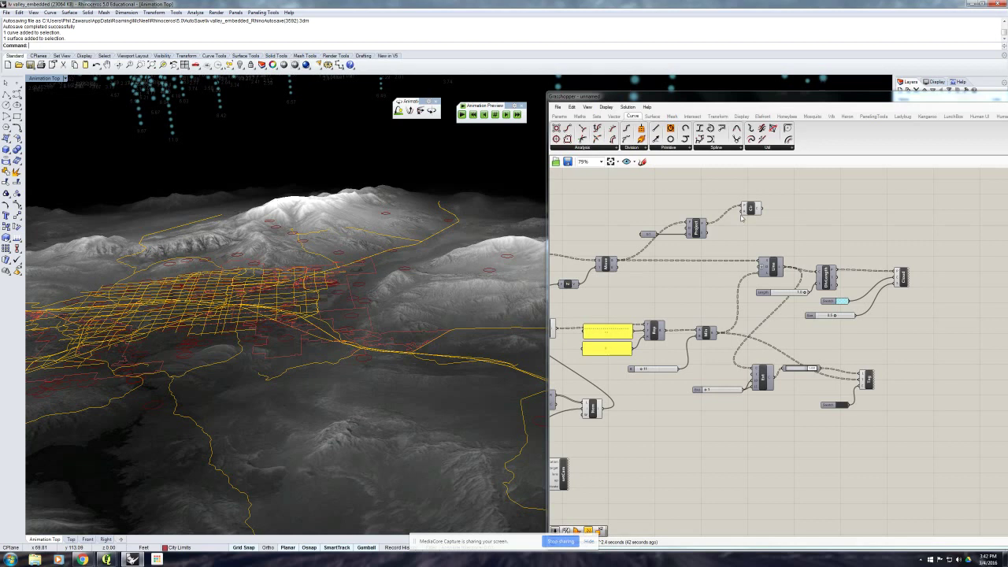
- Space the Circle component away from Project Point, and move both with the Surface parameter higher up the canvas to free room below
left_click_drag(749, 210, 756, 225)
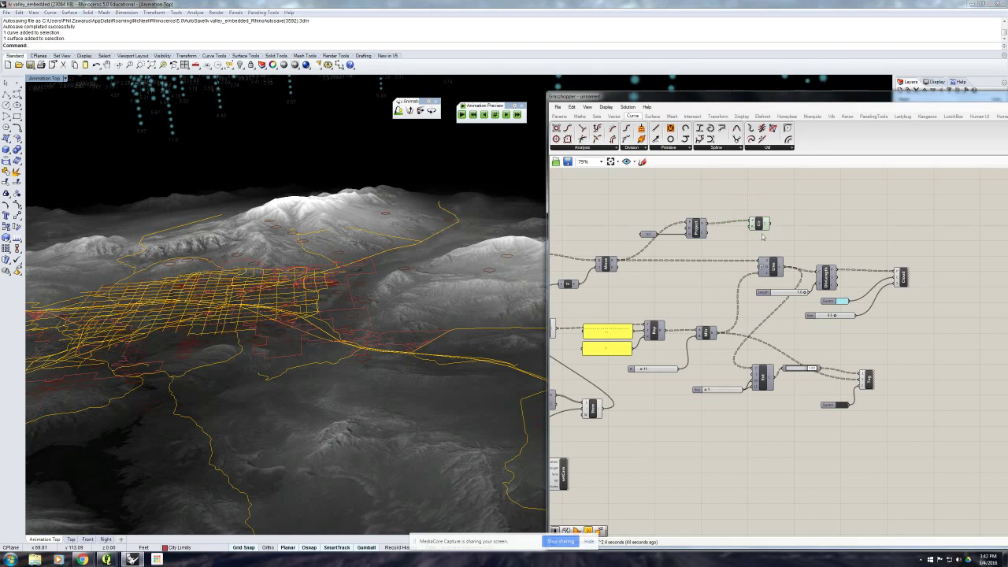
left_click(772, 241)
mouse_move(714, 334)
right_click_drag(378, 227, 380, 274)
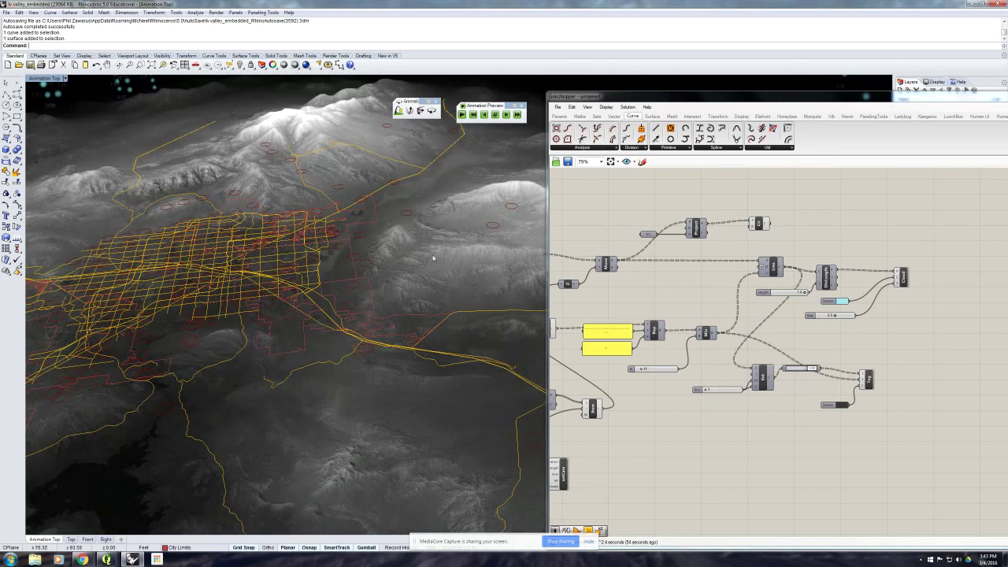
right_click_drag(418, 236, 419, 277)
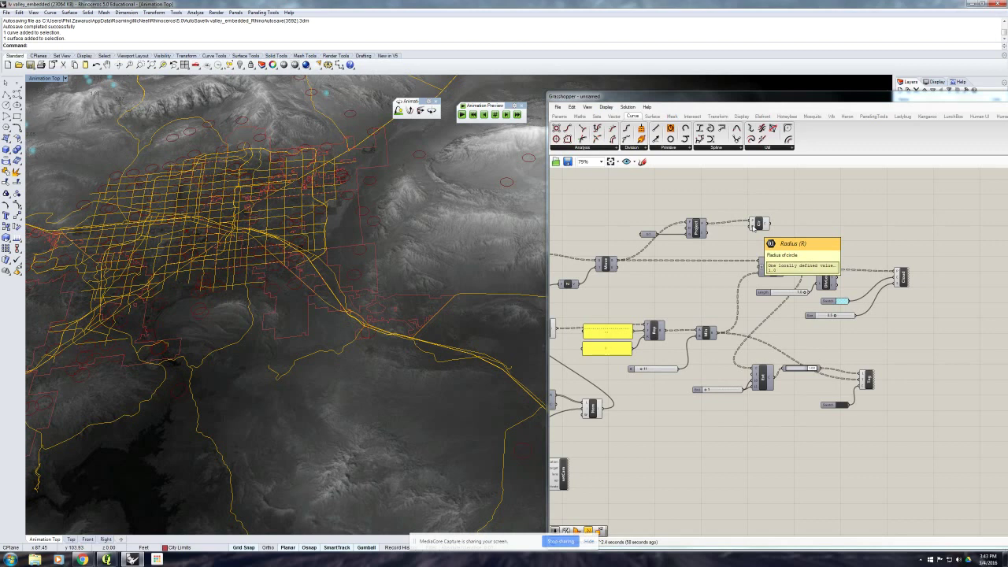
left_click(776, 223)
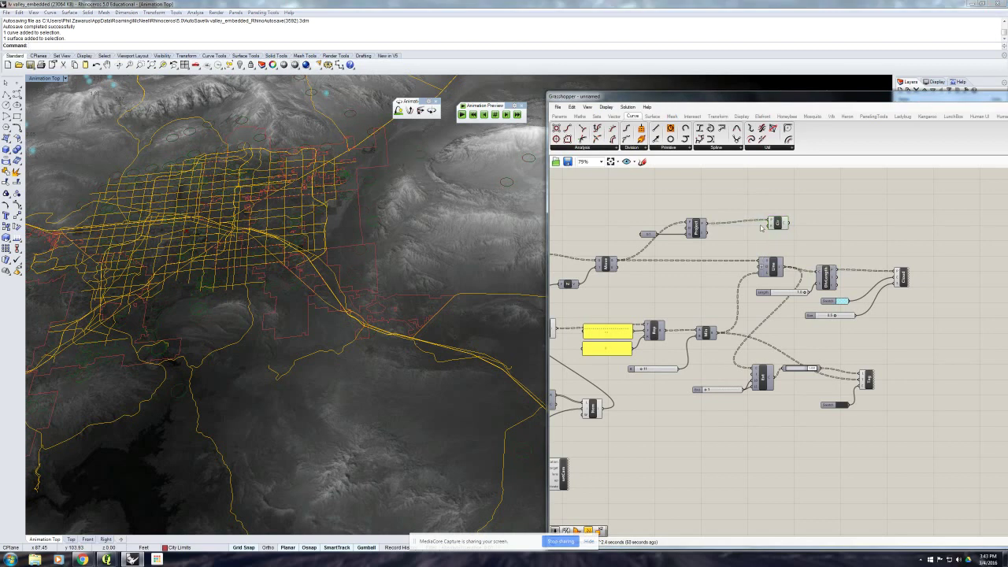
left_click_drag(802, 238, 633, 195)
left_click_drag(695, 228, 677, 199)
left_click(734, 230)
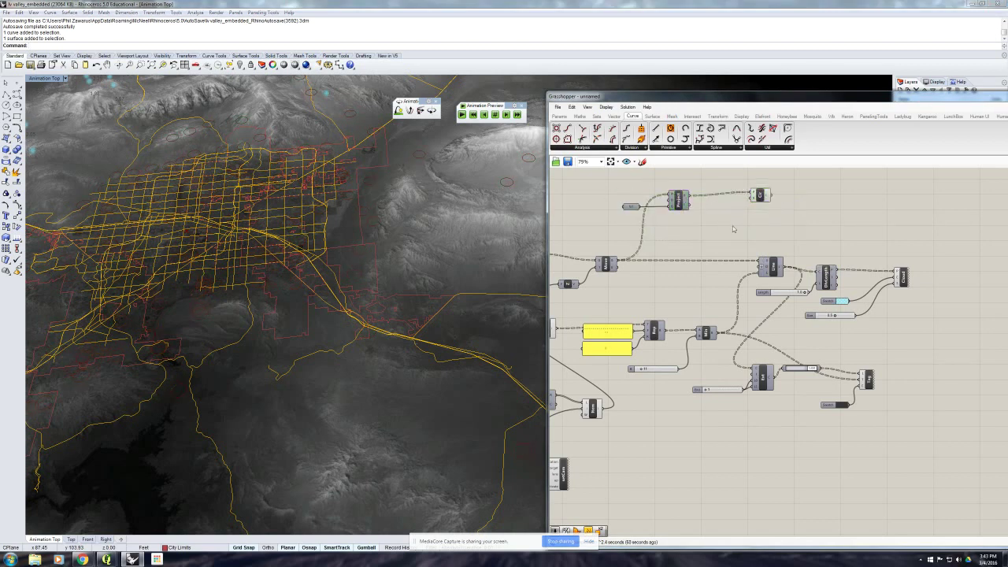
- Add a Remap Numbers component below Project Point and feed the Minimum component's result into its value input
left_click(582, 117)
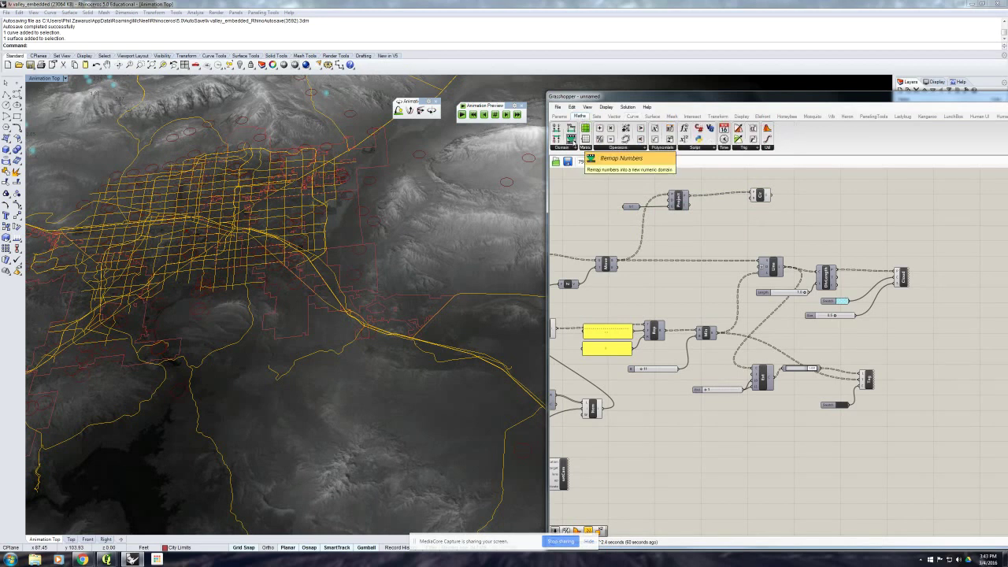
left_click(703, 249)
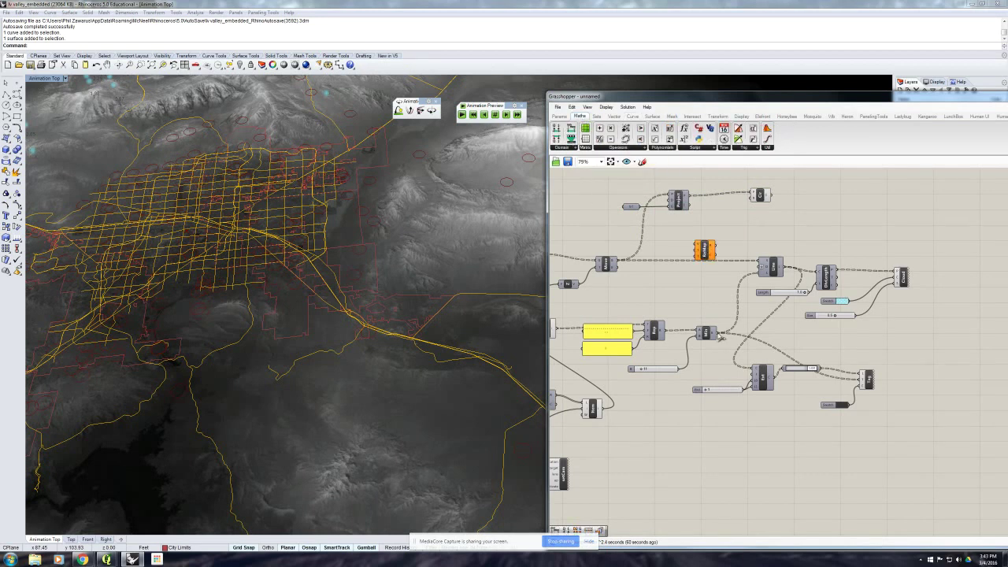
left_click_drag(718, 333, 698, 247)
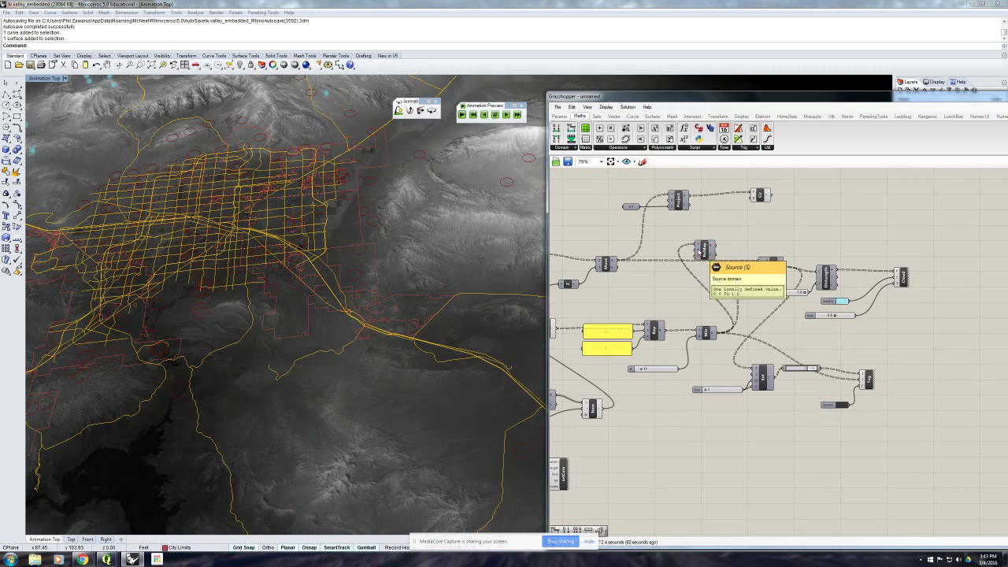
mouse_move(714, 334)
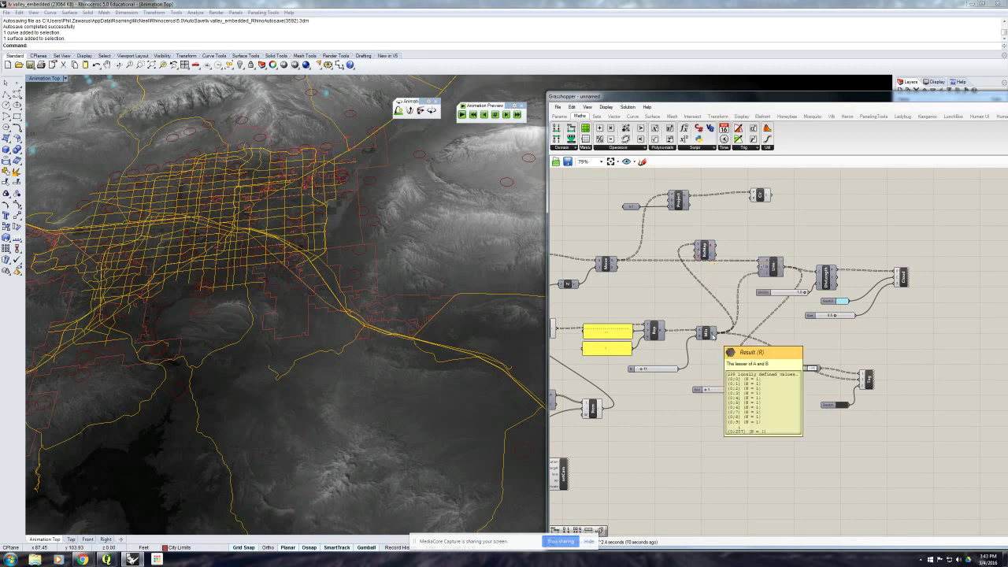
- Add a Bounds component fed by the Minimum result, connect it to Remap Numbers' source domain, and space the two components apart
left_click_drag(571, 127, 695, 247)
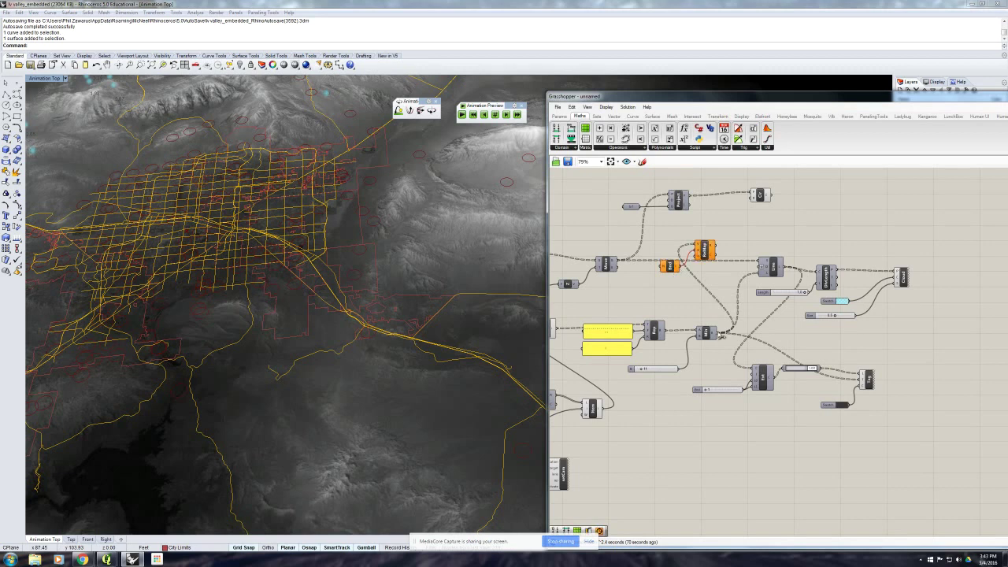
left_click_drag(723, 334, 748, 241)
left_click_drag(671, 266, 691, 236)
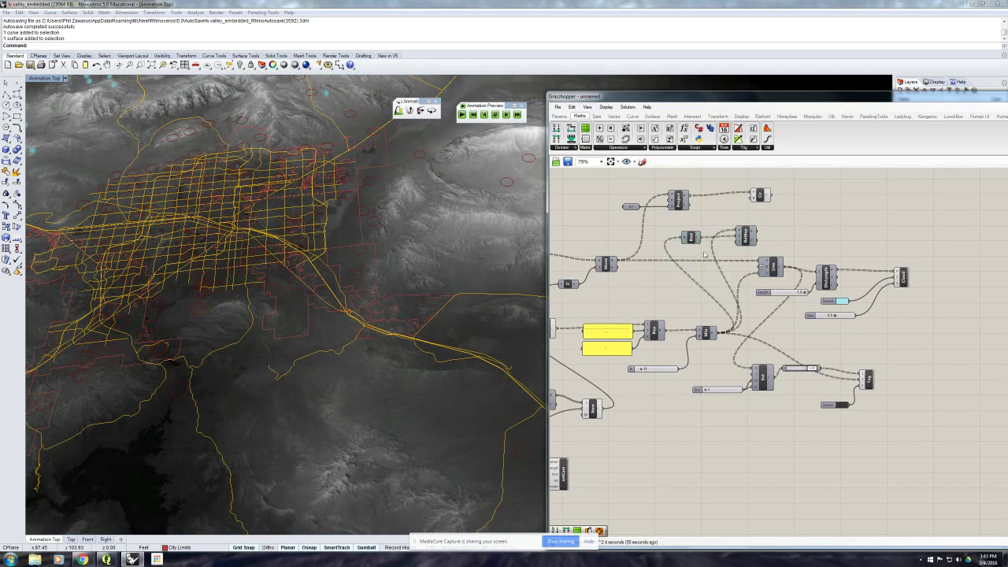
- Connect a new Construct Domain component to Remap Numbers' target, and give its domain start a 0.25 number slider
left_click_drag(687, 288, 735, 242)
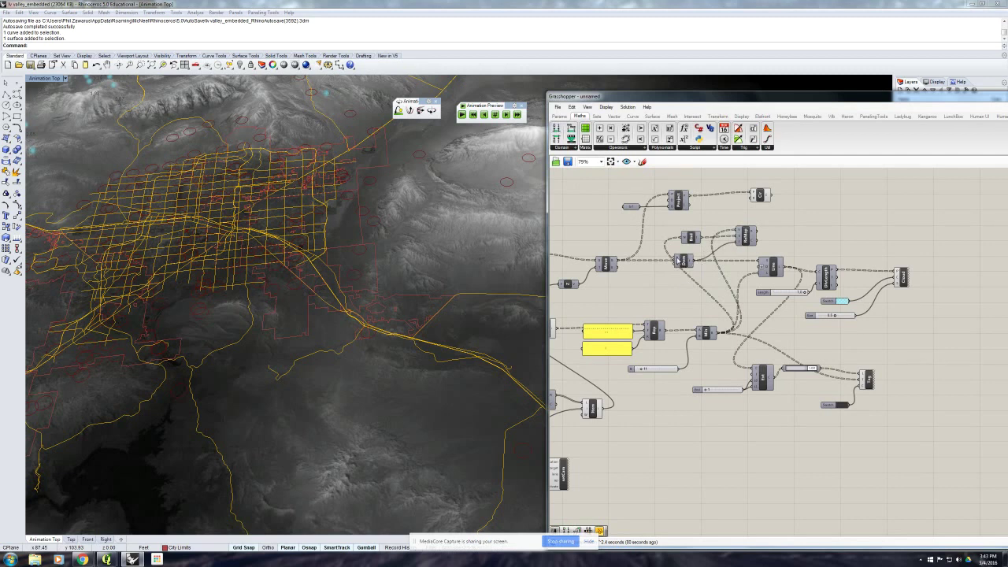
left_click_drag(684, 261, 668, 281)
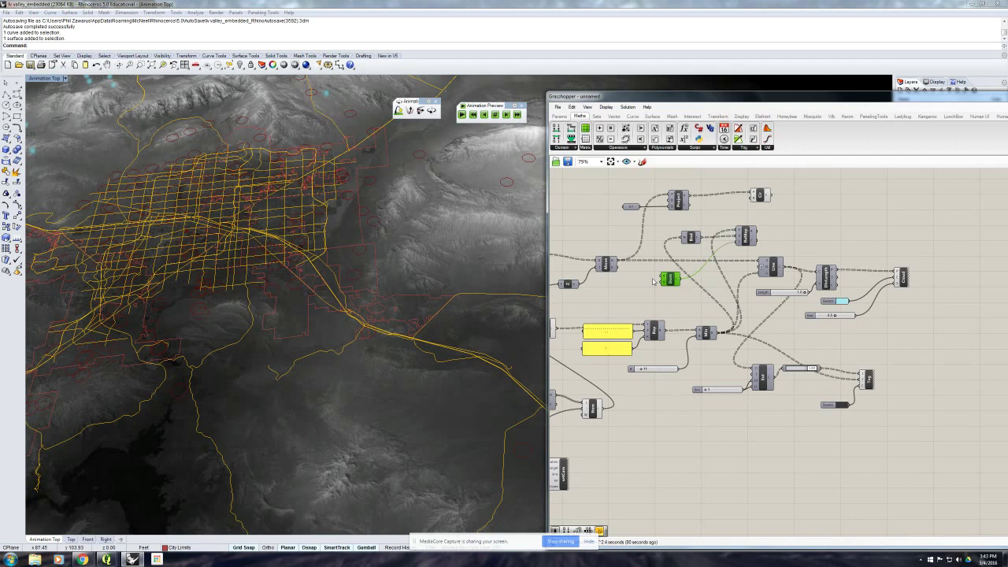
double_click(639, 279)
type(".25")
key("Return")
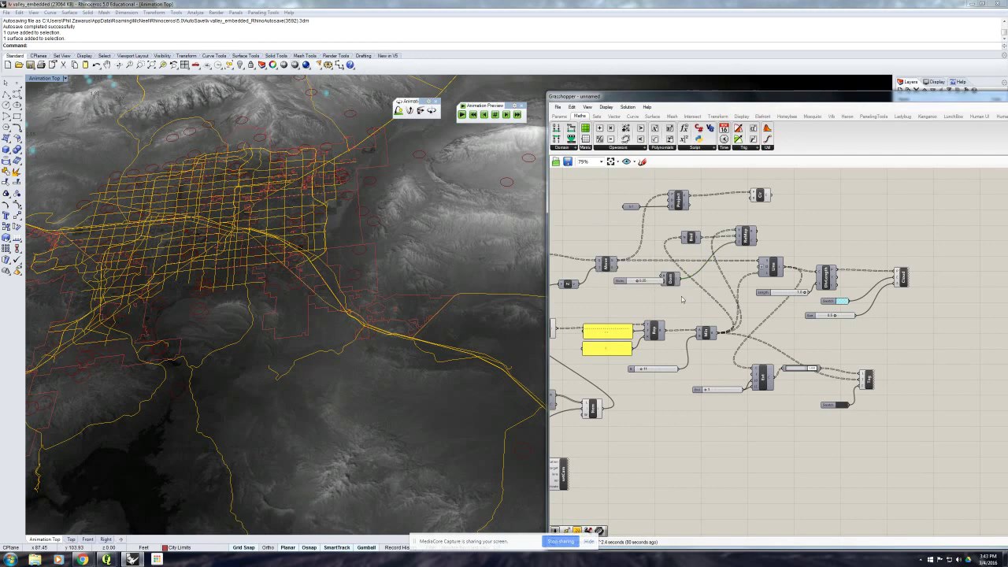
left_click_drag(654, 282, 633, 287)
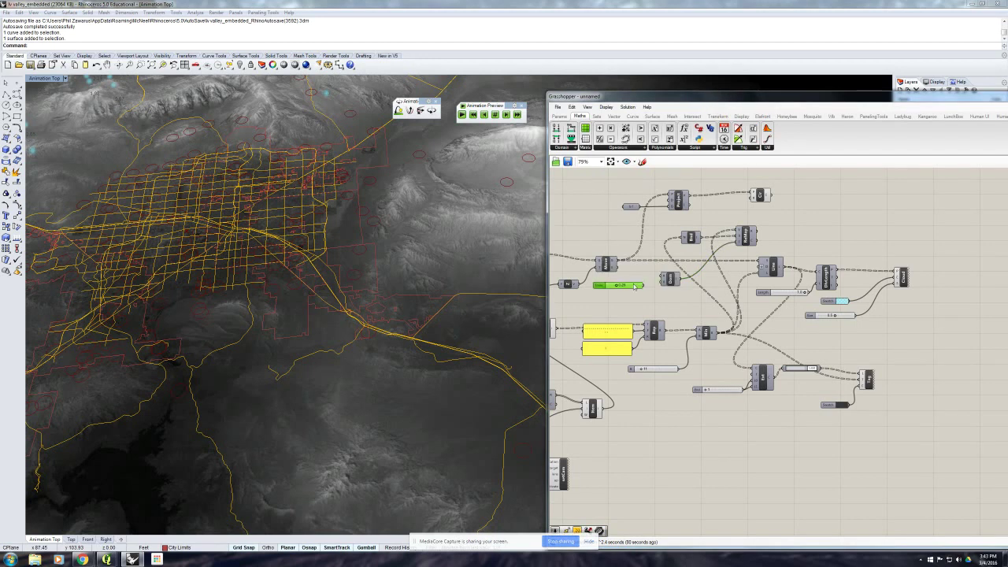
- Add a number slider of 2 as the domain end, aligned below the domain start slider
double_click(651, 297)
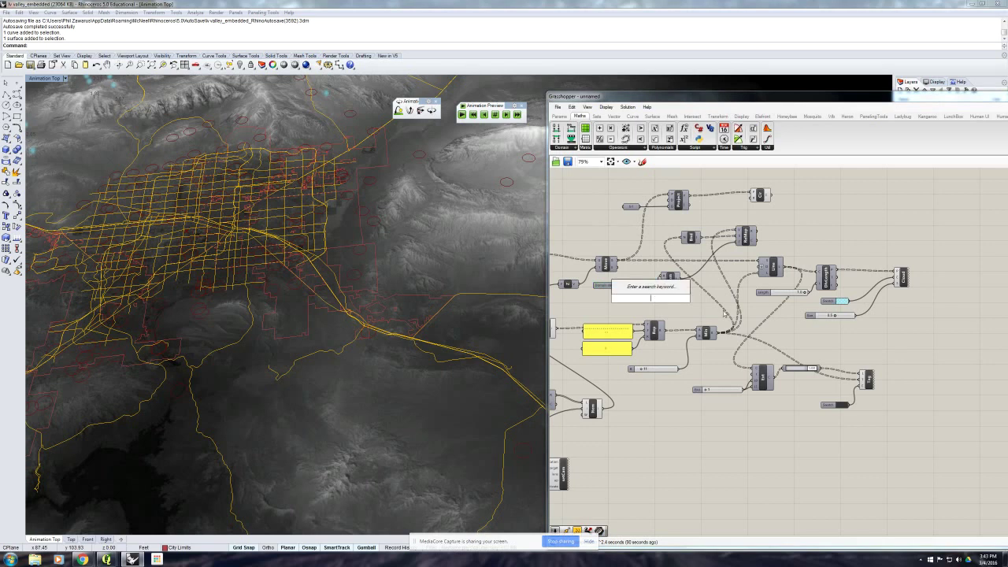
type("2")
key("Return")
left_click_drag(672, 299, 639, 299)
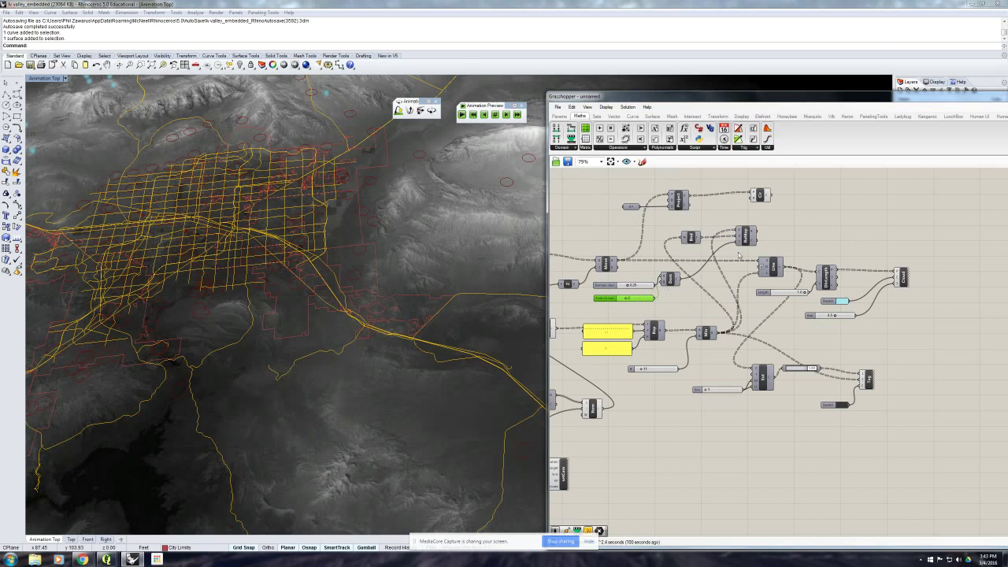
- Feed Remap Numbers' mapped output into the Circle component's radius and check the resized circles over the terrain
left_click_drag(758, 235, 753, 197)
right_click_drag(435, 259, 439, 225)
scroll(322, 245, "down", 4)
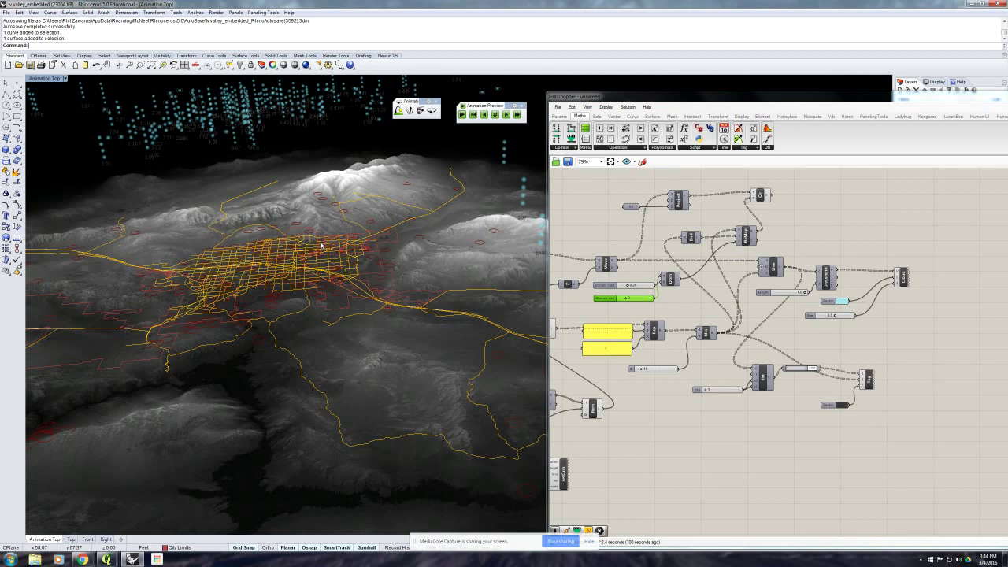
- Set the target domain's end slider to 3 and start slider to 0.03, then inspect the resized circles over the terrain
right_click_drag(322, 246, 359, 302)
scroll(359, 302, "up", 5)
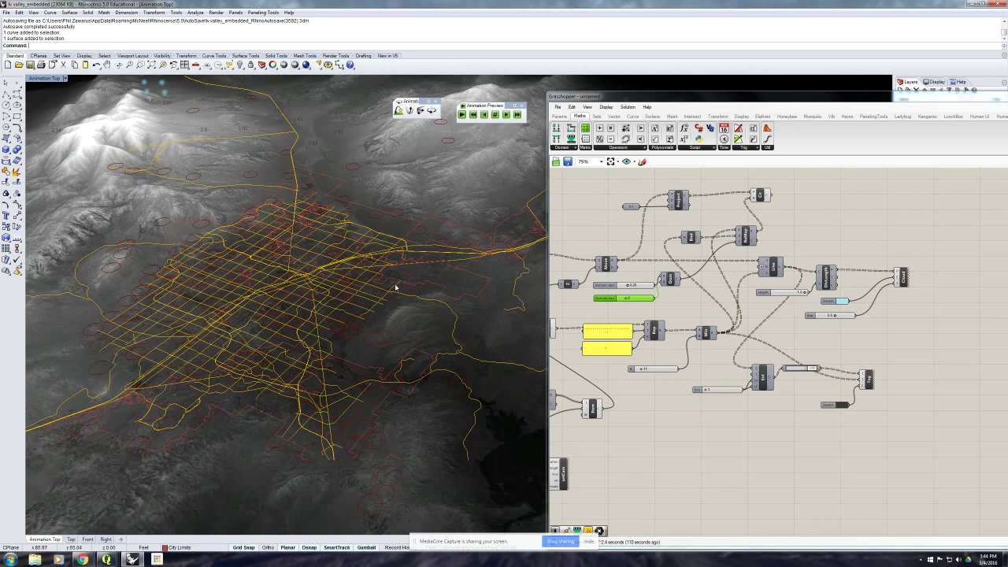
left_click_drag(627, 300, 629, 301)
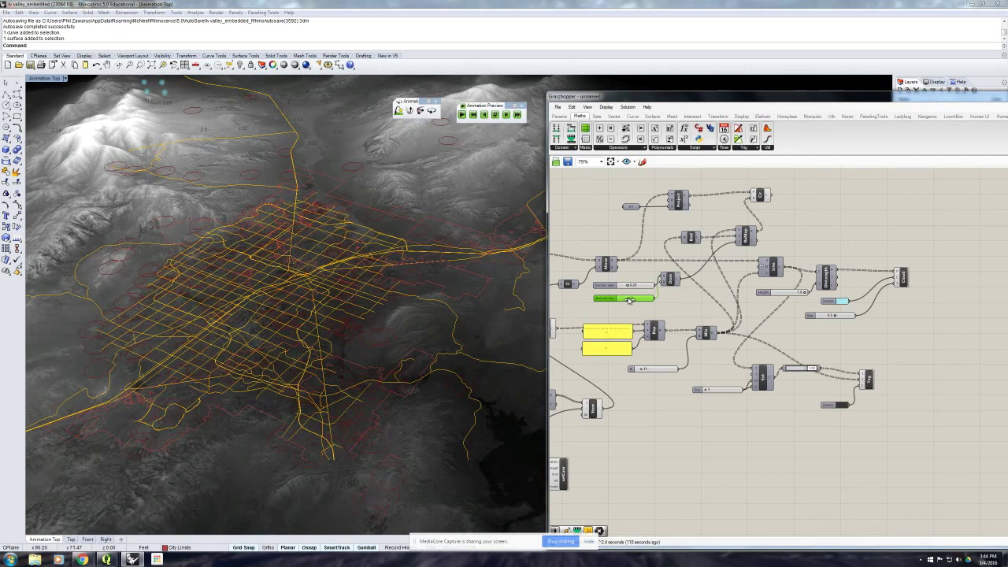
left_click_drag(745, 235, 734, 226)
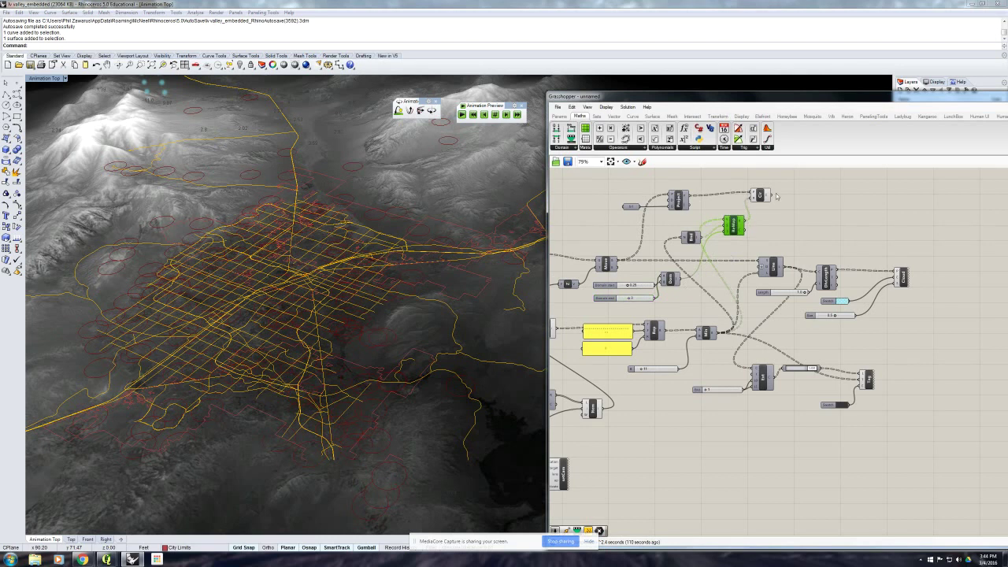
mouse_move(766, 196)
left_click_drag(629, 288, 622, 289)
right_click_drag(473, 308, 460, 260)
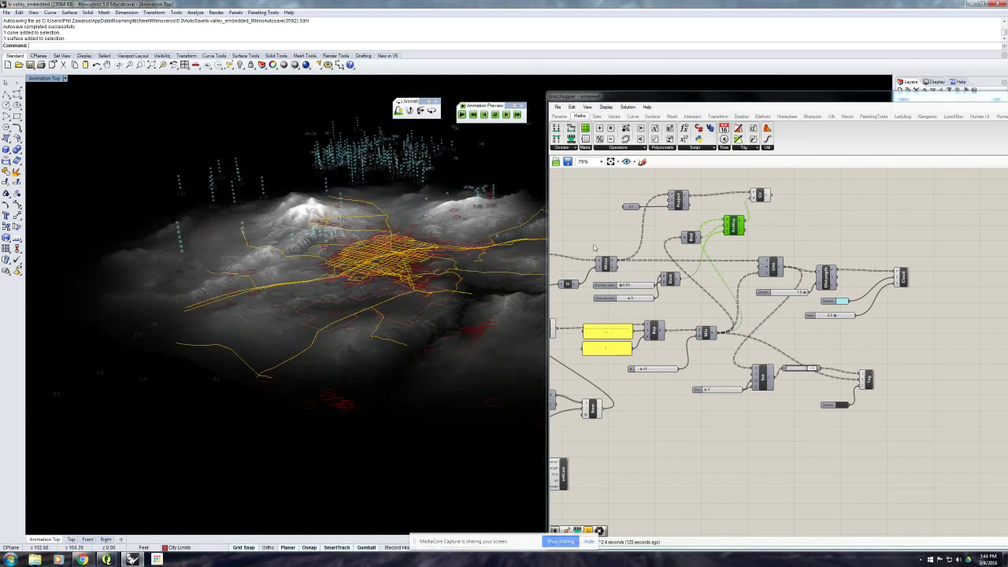
left_click(709, 241)
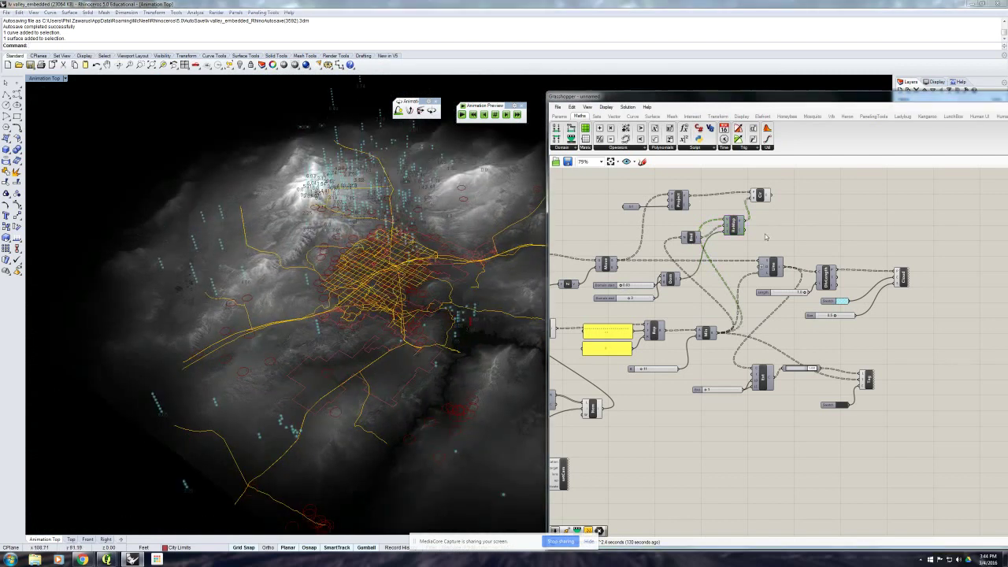
- Flatten the Circle component's plane and radius inputs and examine the circles around the city grid
scroll(752, 210, "up", 2)
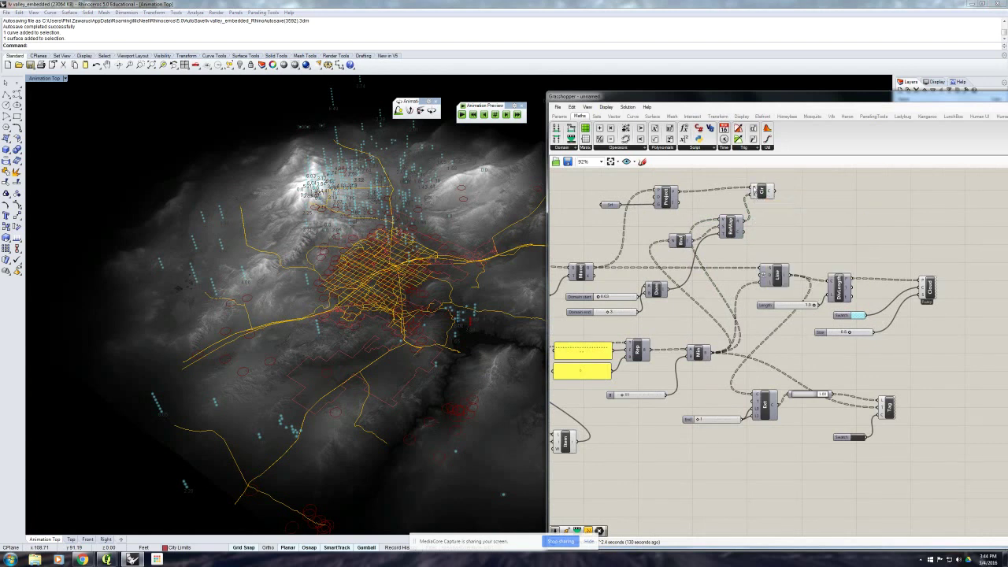
right_click(754, 190)
left_click(776, 254)
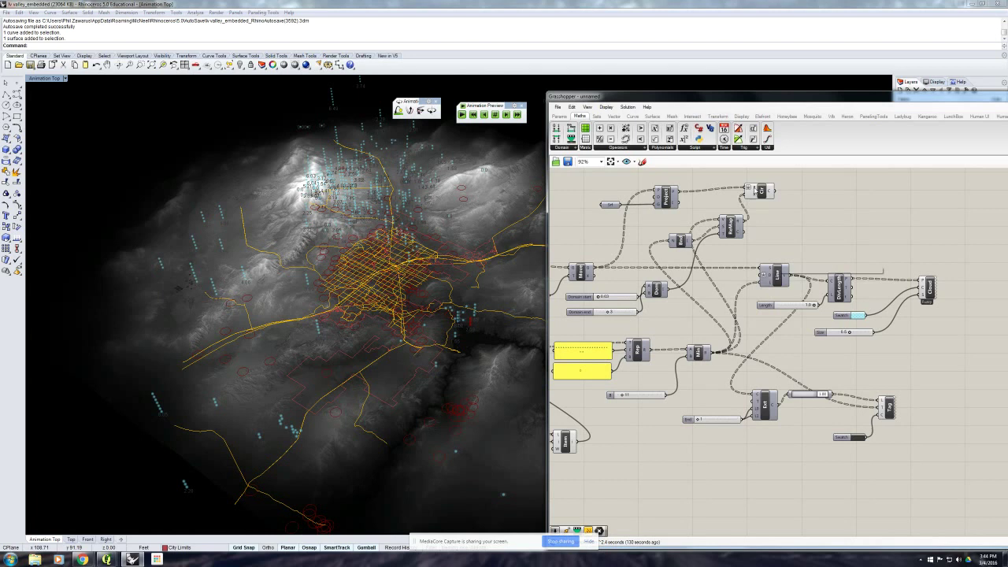
right_click(755, 192)
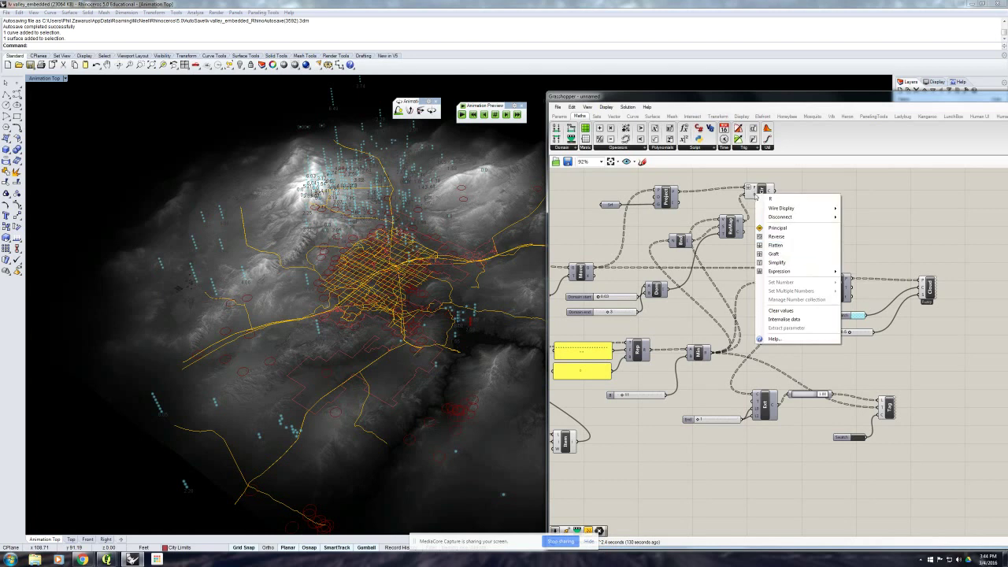
left_click(784, 250)
scroll(433, 262, "up", 5)
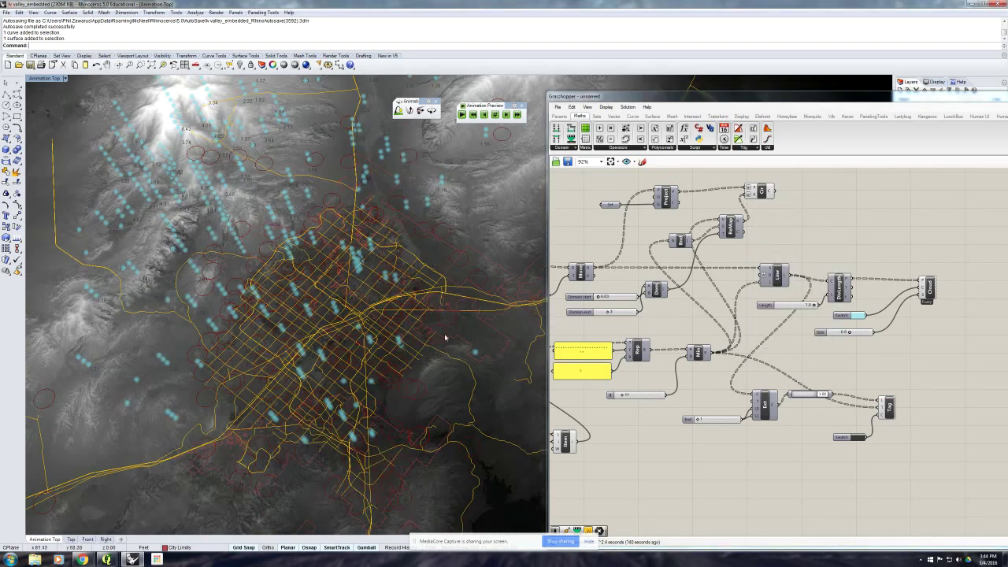
right_click_drag(445, 337, 435, 304)
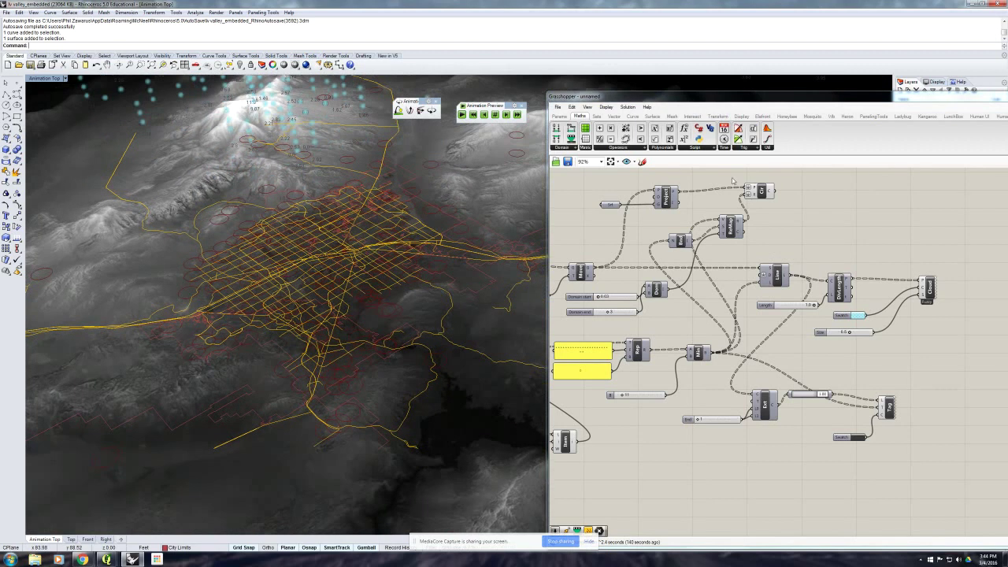
- Rearrange the Bounds, Construct Domain and Remap Numbers components, and inspect the Minimum result's data structure
mouse_move(777, 194)
left_click_drag(676, 243, 670, 227)
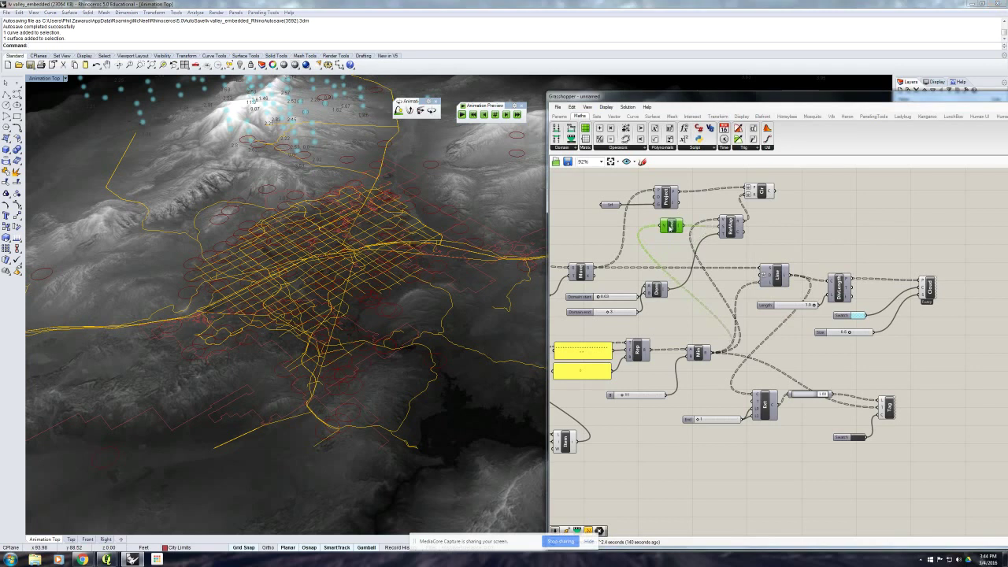
mouse_move(657, 294)
left_mouse_down()
mouse_move(669, 290)
mouse_move(664, 303)
left_mouse_up()
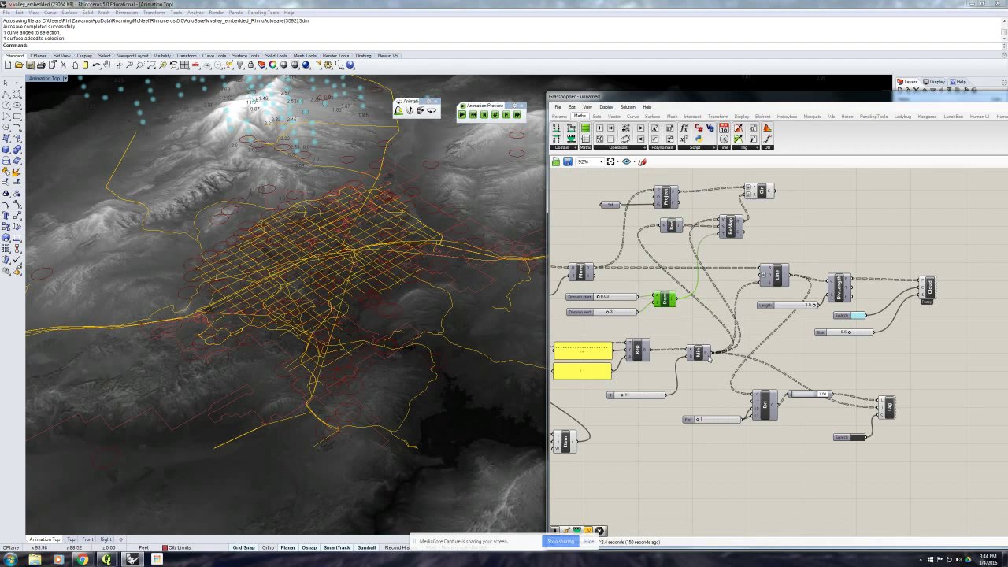
mouse_move(707, 355)
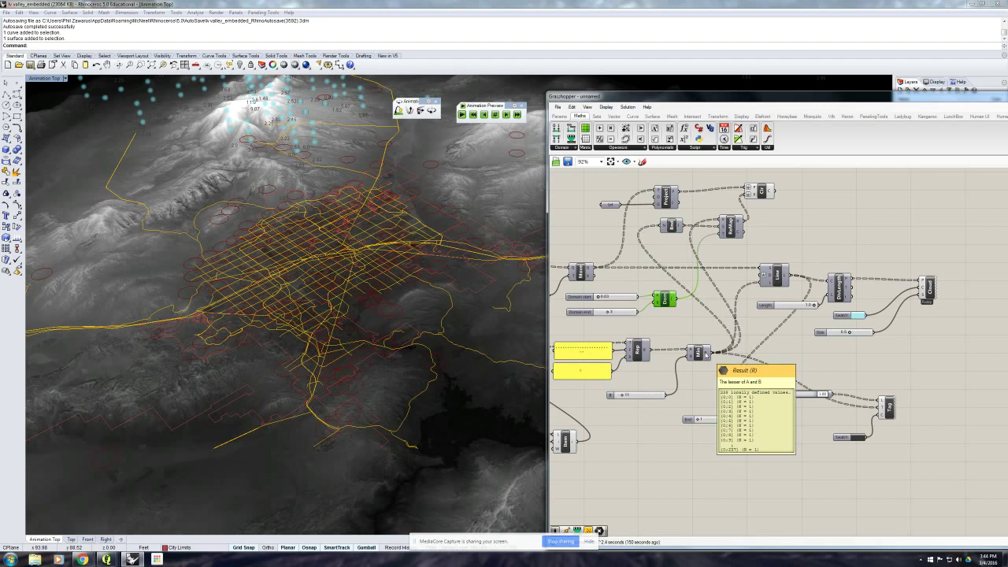
left_click(731, 227)
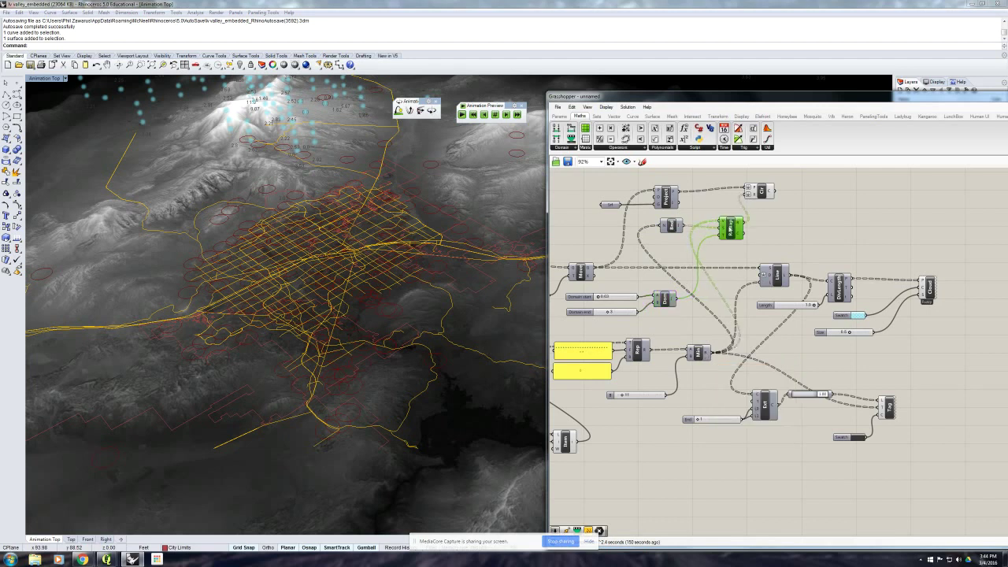
mouse_move(731, 229)
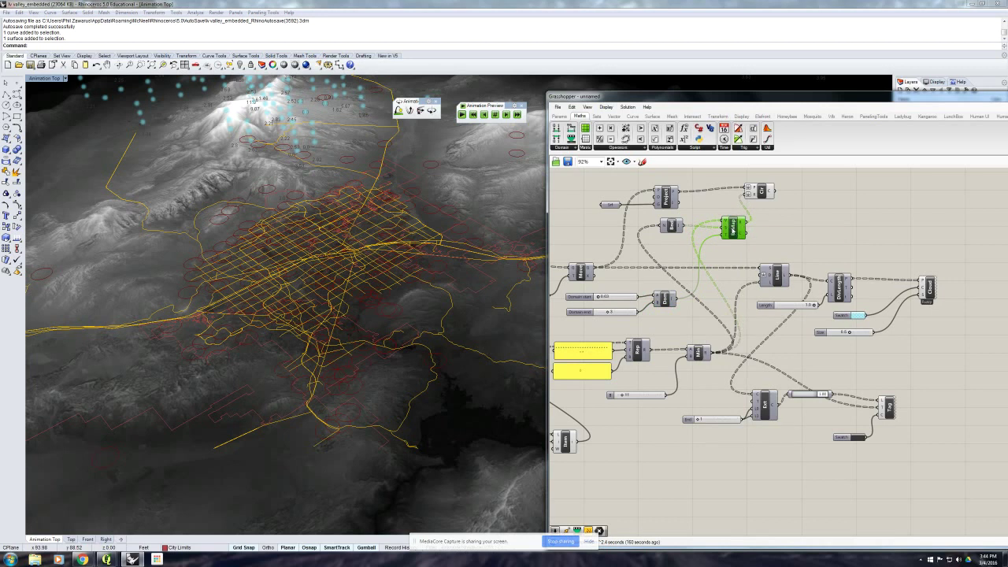
left_click_drag(733, 229, 722, 222)
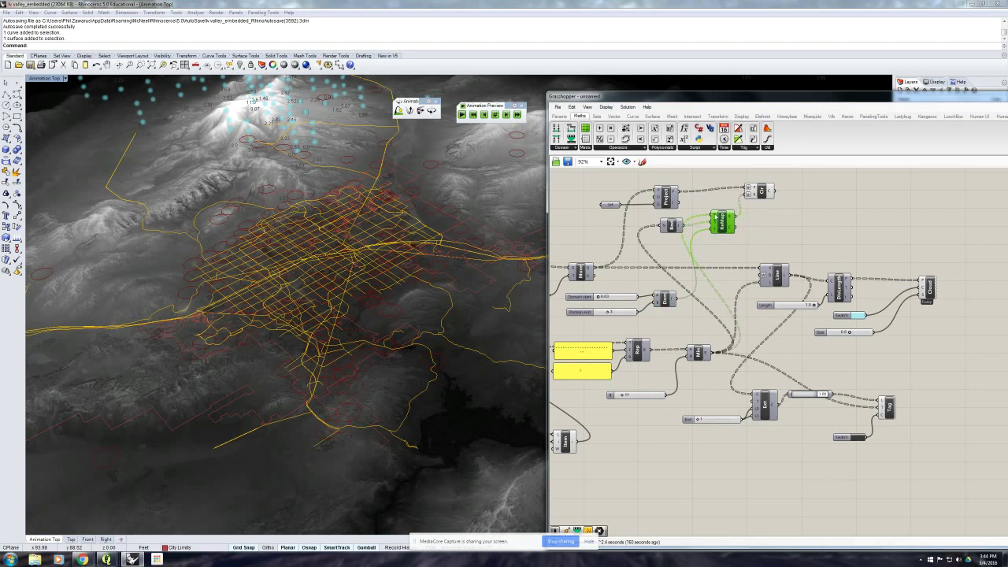
- Flatten Remap Numbers' value and source domain inputs, and check the resulting circles and the component's data
right_click(714, 215)
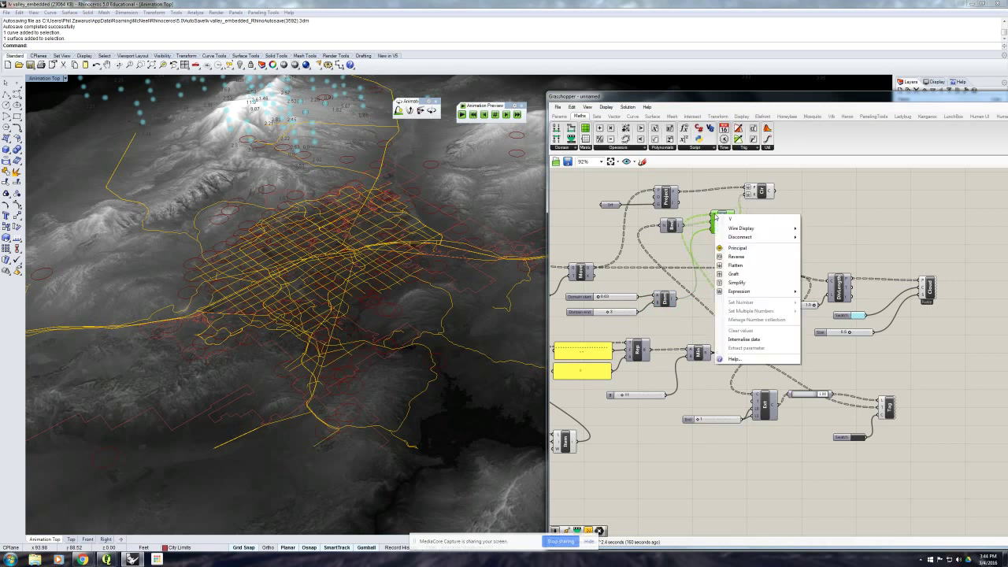
left_click(745, 269)
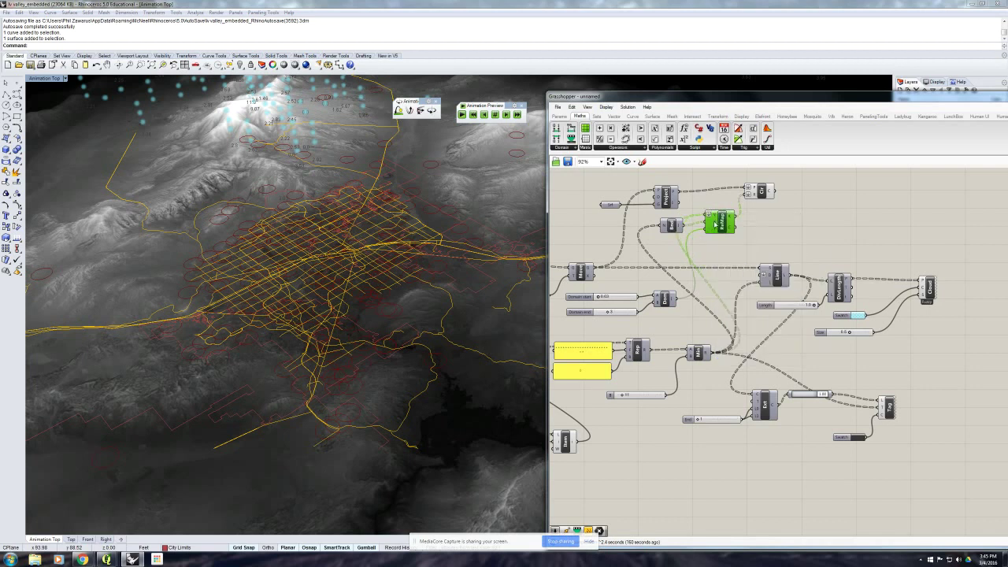
right_click(716, 224)
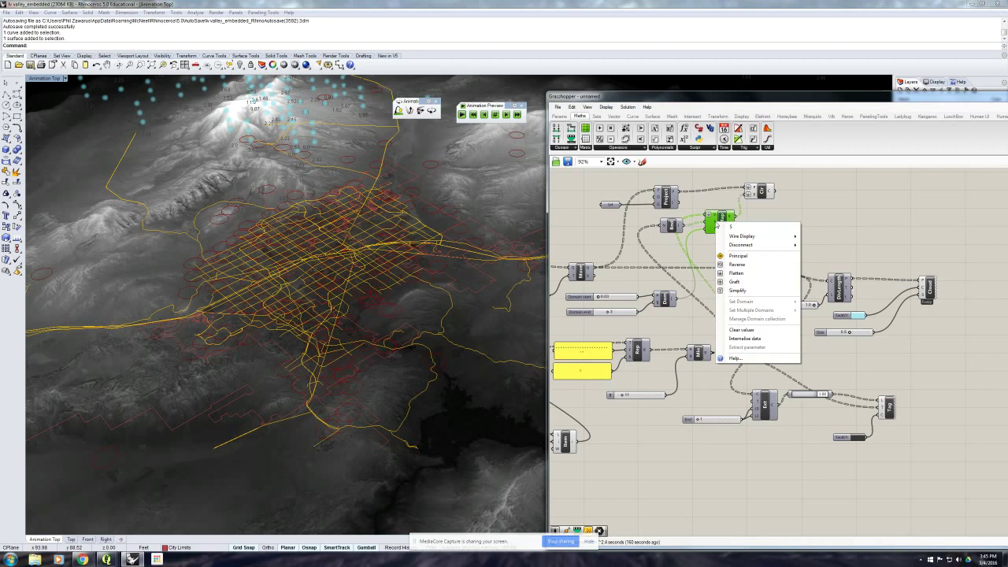
left_click(740, 272)
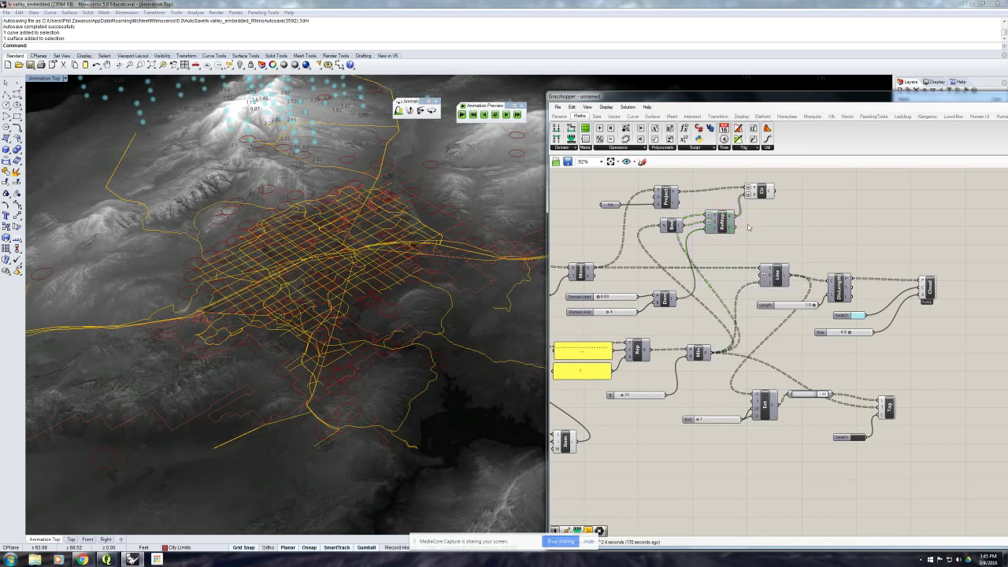
mouse_move(474, 219)
right_mouse_down()
mouse_move(506, 293)
mouse_move(477, 237)
right_mouse_up()
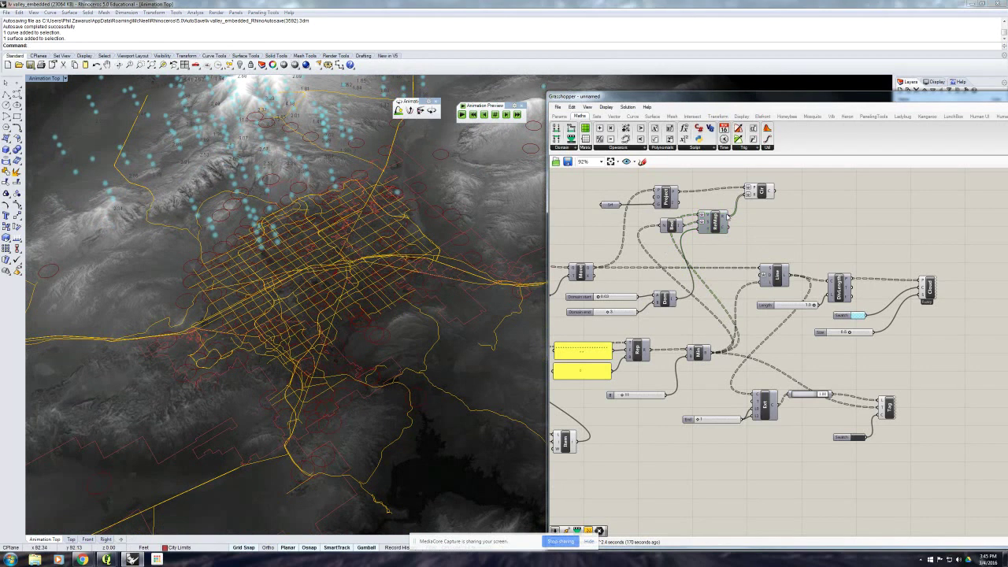
mouse_move(728, 219)
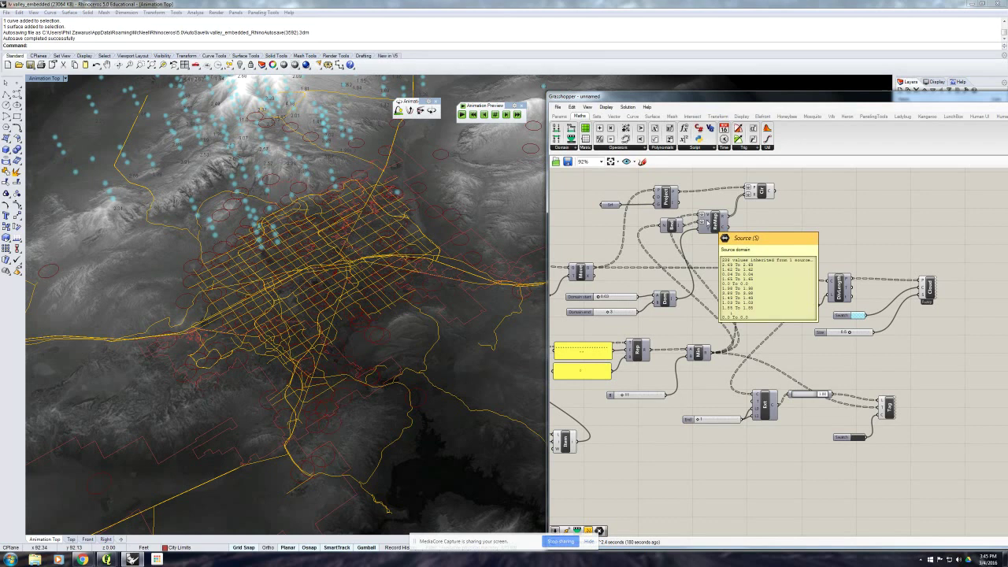
- Flatten the Bounds component's number input, check its output domain, and place it beside Remap Numbers
mouse_move(671, 225)
left_mouse_down()
mouse_move(657, 226)
mouse_move(670, 253)
mouse_move(657, 229)
left_mouse_up()
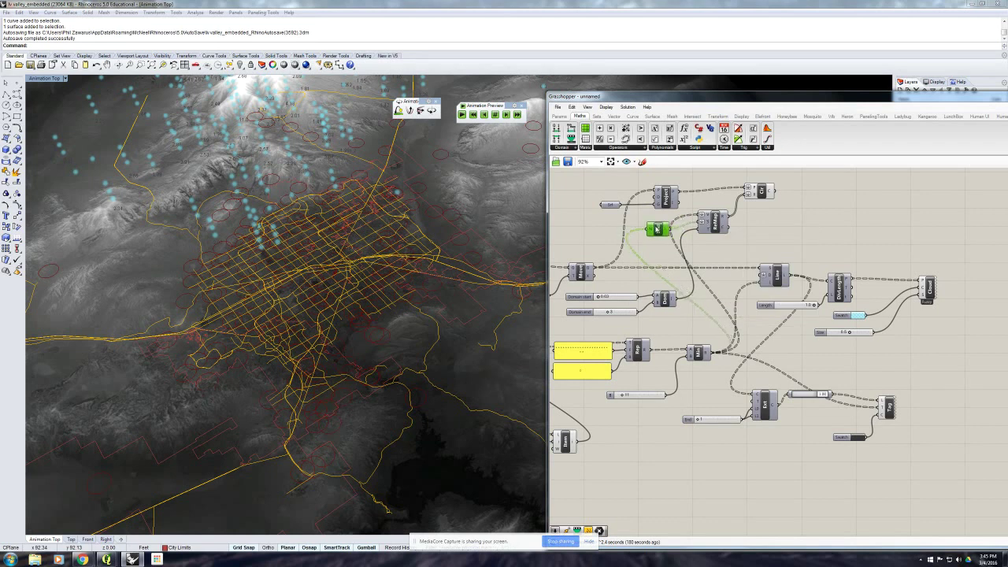
right_click(651, 229)
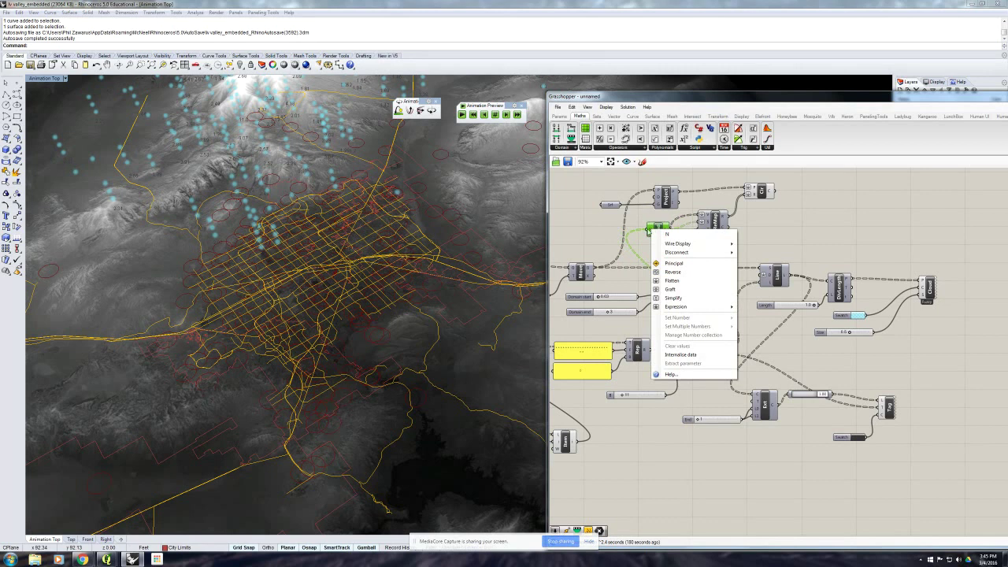
left_click(672, 281)
mouse_move(668, 232)
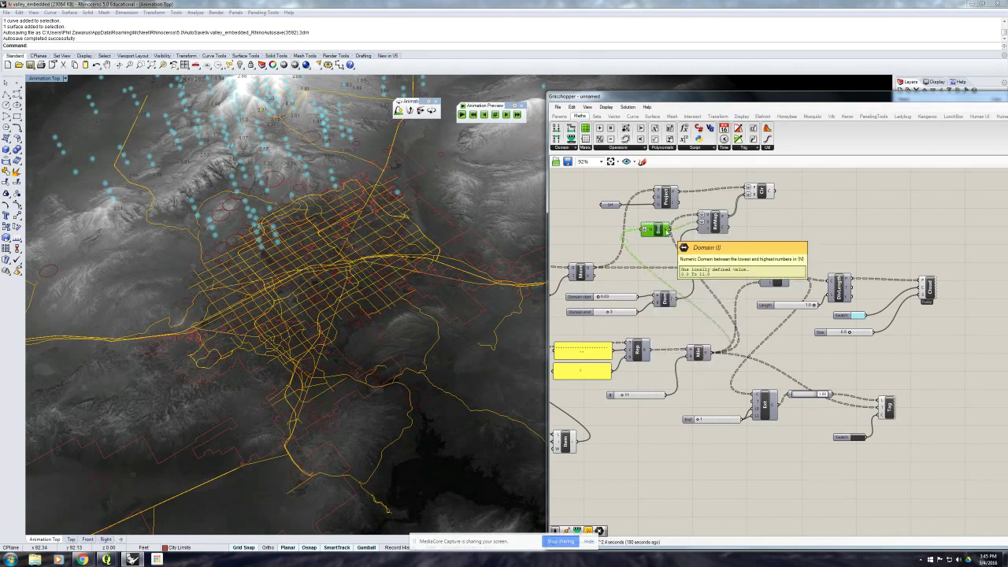
left_click_drag(668, 233, 679, 227)
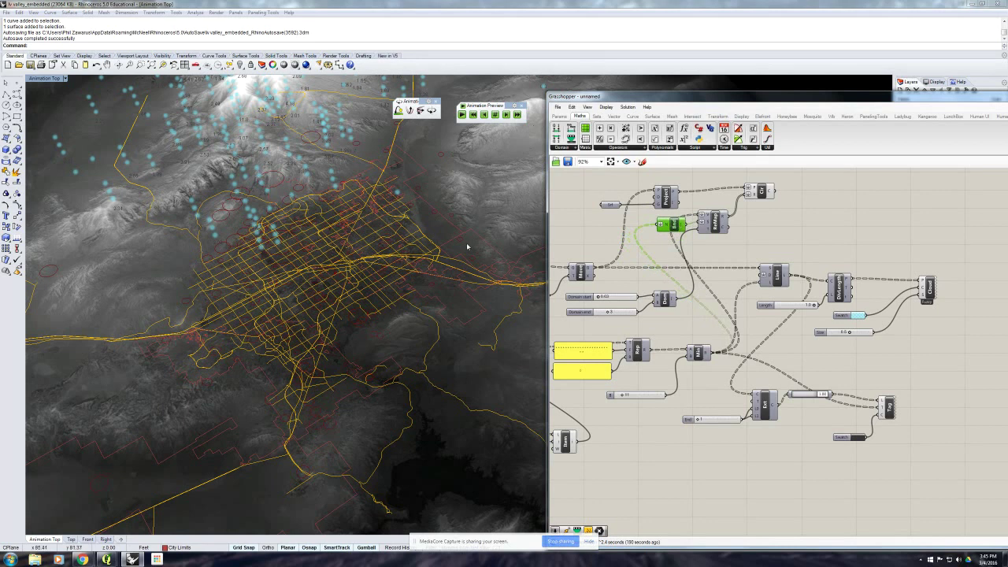
right_click_drag(467, 246, 471, 226)
- Spread out the Remap Numbers, Bounds and Circle components to leave more room between them
left_click_drag(712, 224, 736, 227)
left_click_drag(668, 224, 688, 226)
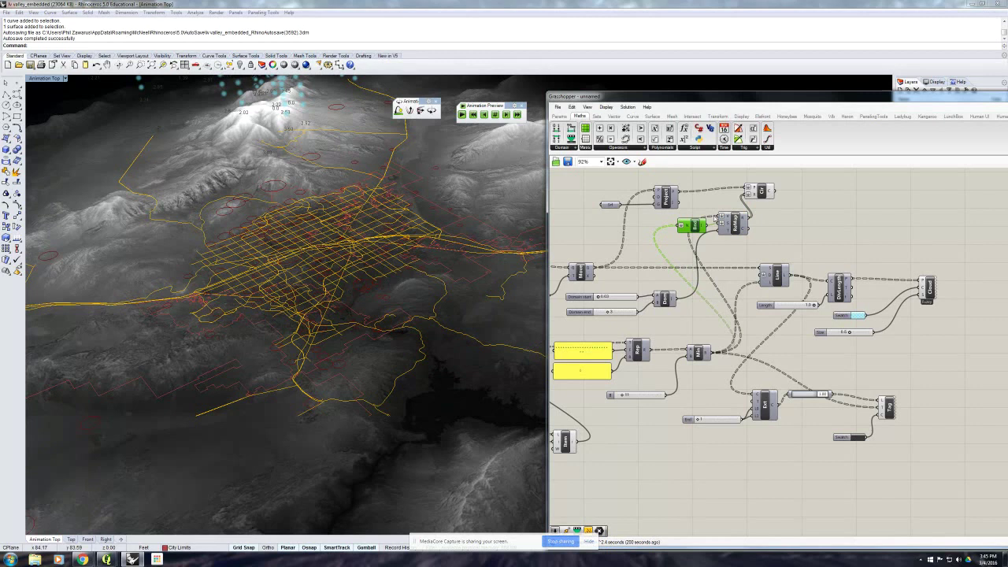
left_click_drag(763, 192, 811, 192)
left_click(790, 224)
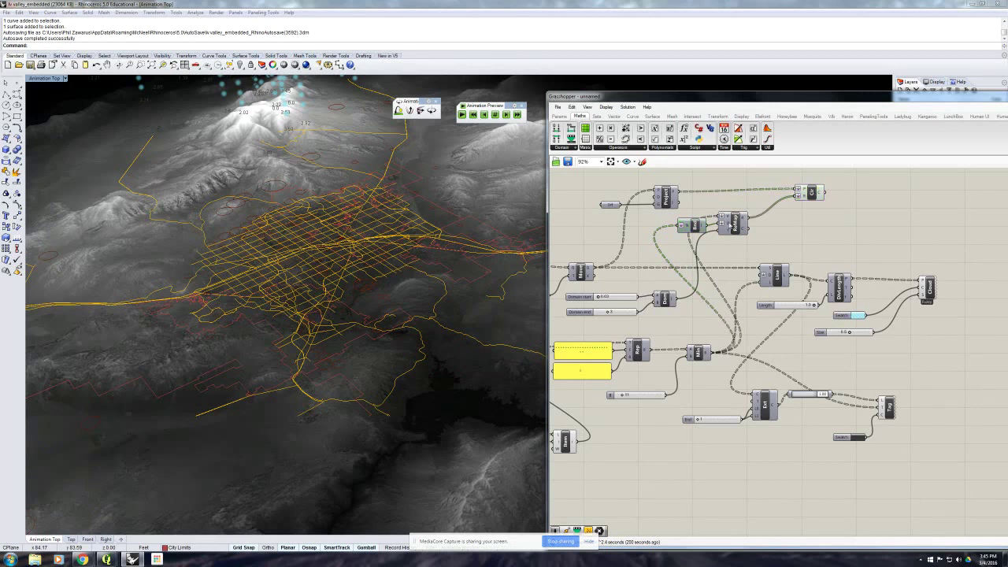
- Remove the flattening from Remap Numbers' source domain and value inputs
right_click(730, 224)
left_click(744, 274)
right_click(733, 222)
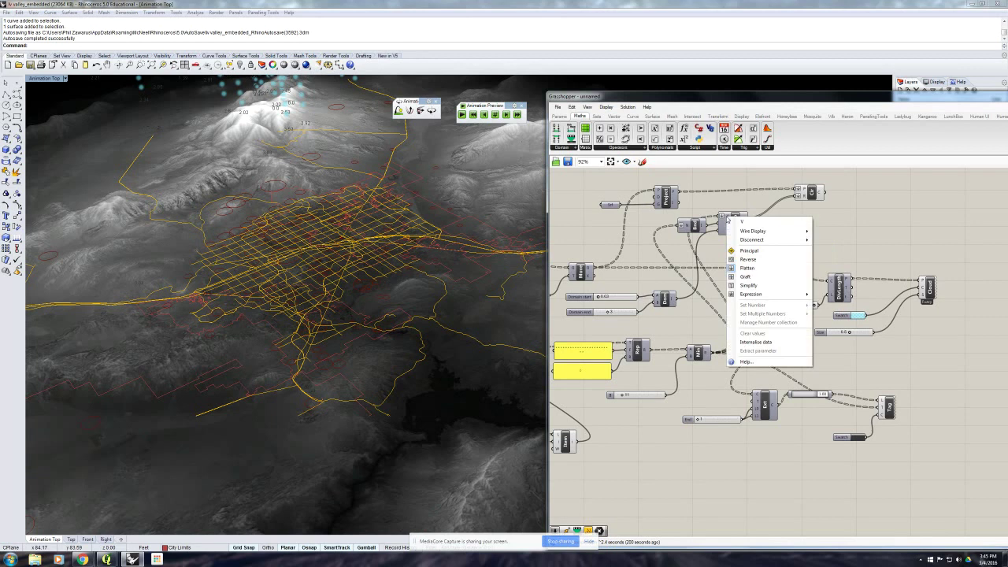
left_click(752, 270)
- Remove the flattening from the Circle component's plane and radius inputs
left_click_drag(809, 199, 803, 198)
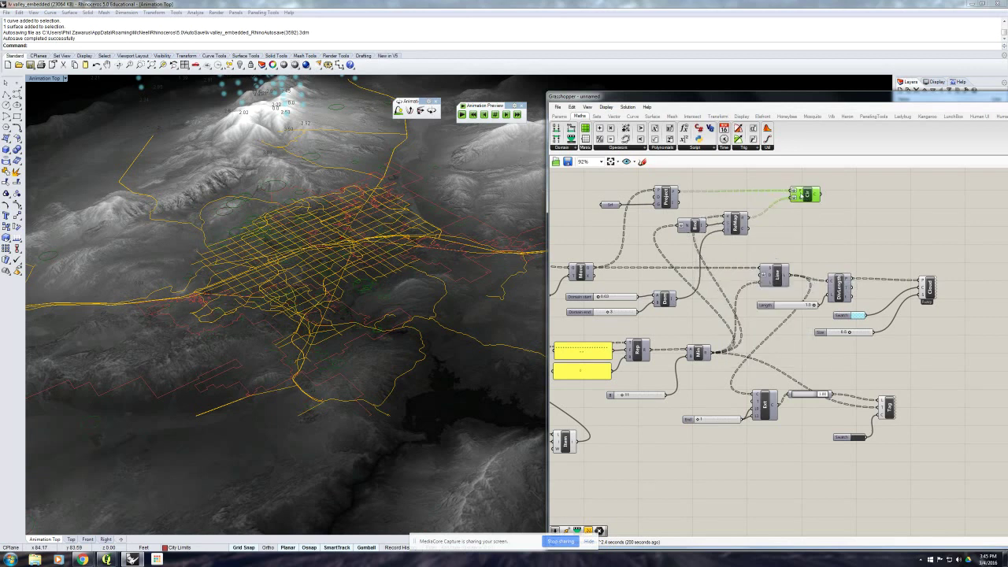
right_click(801, 195)
left_click(820, 257)
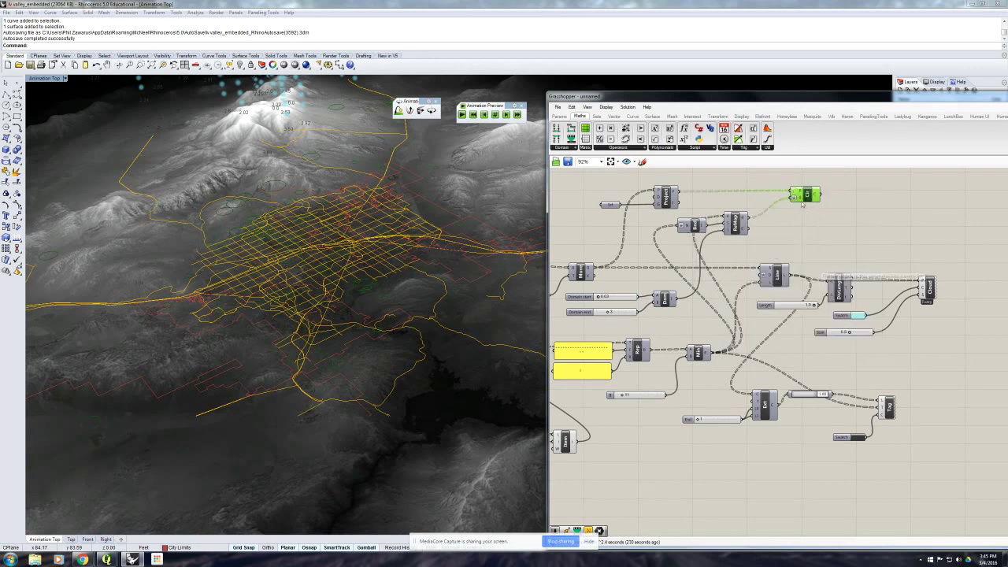
right_click(802, 198)
left_click(826, 249)
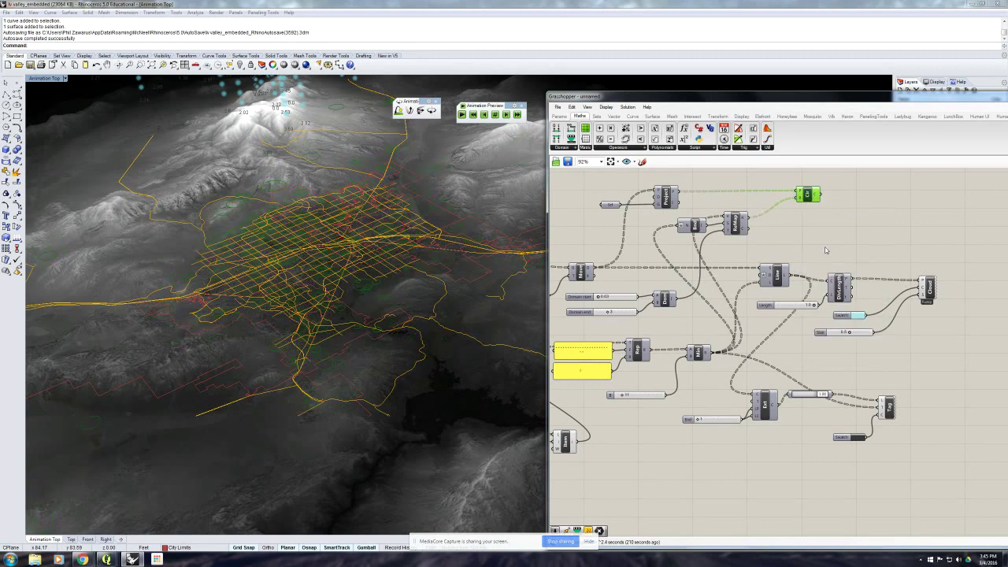
left_click(826, 249)
- Shift Bounds slightly farther from Remap Numbers and inspect the circles and data points across the valley
right_click_drag(428, 254, 432, 297)
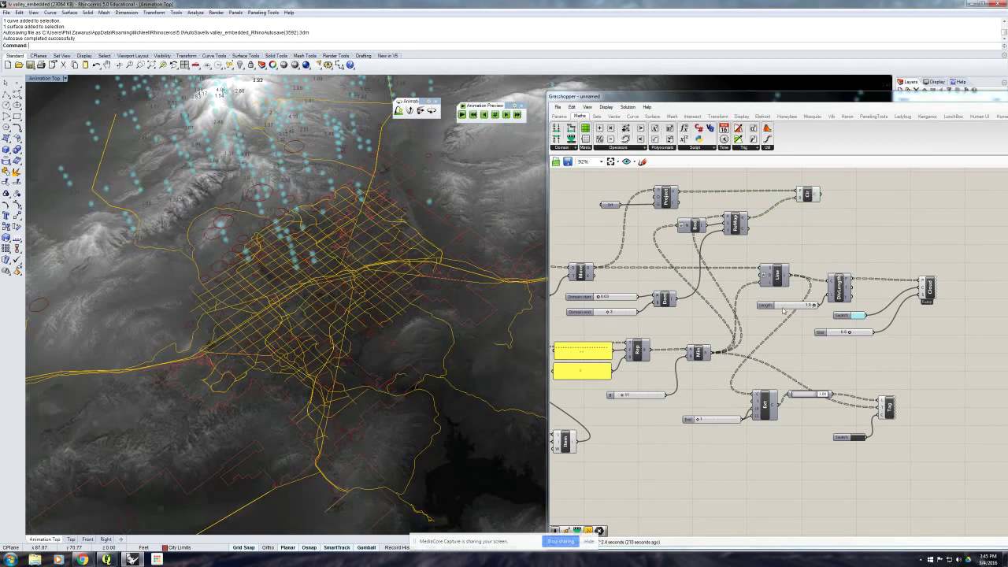
mouse_move(706, 357)
mouse_move(695, 226)
left_mouse_down()
mouse_move(736, 322)
mouse_move(689, 228)
left_mouse_up()
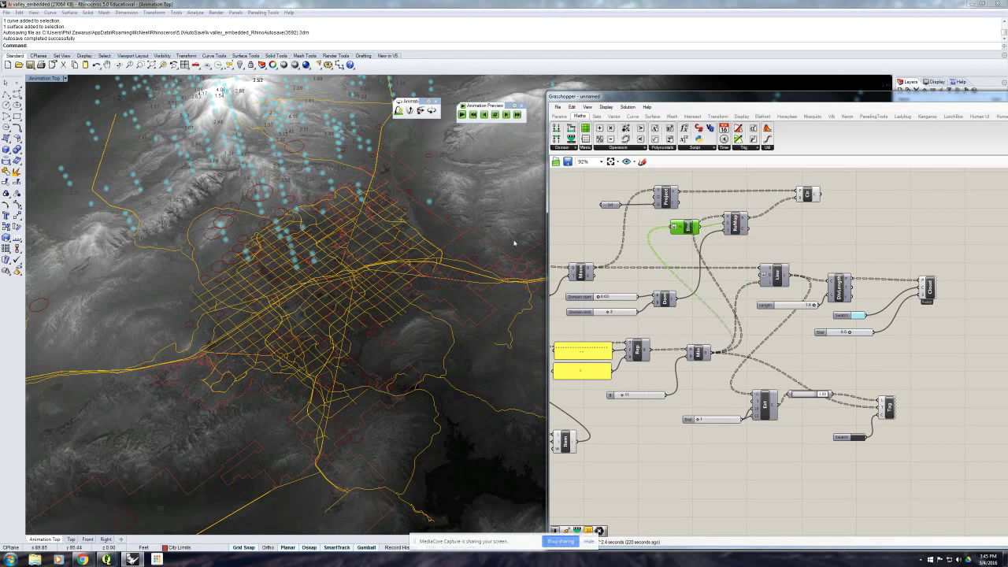
right_click_drag(499, 311, 482, 231)
mouse_move(390, 223)
right_mouse_down()
mouse_move(387, 278)
mouse_move(378, 230)
right_mouse_up()
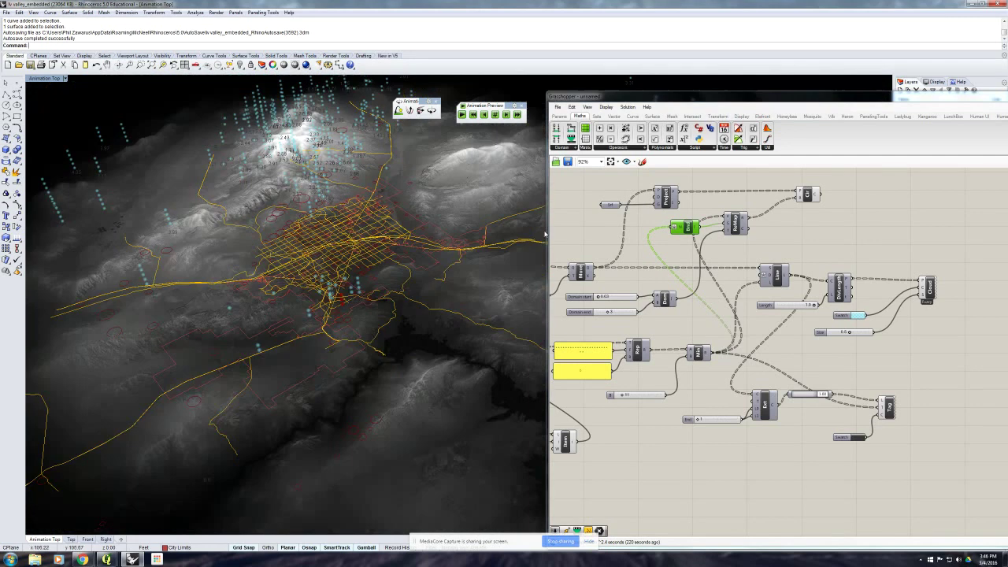
- Hide the viewport preview of the Circle component
right_click_drag(862, 222, 784, 257)
left_click(728, 228)
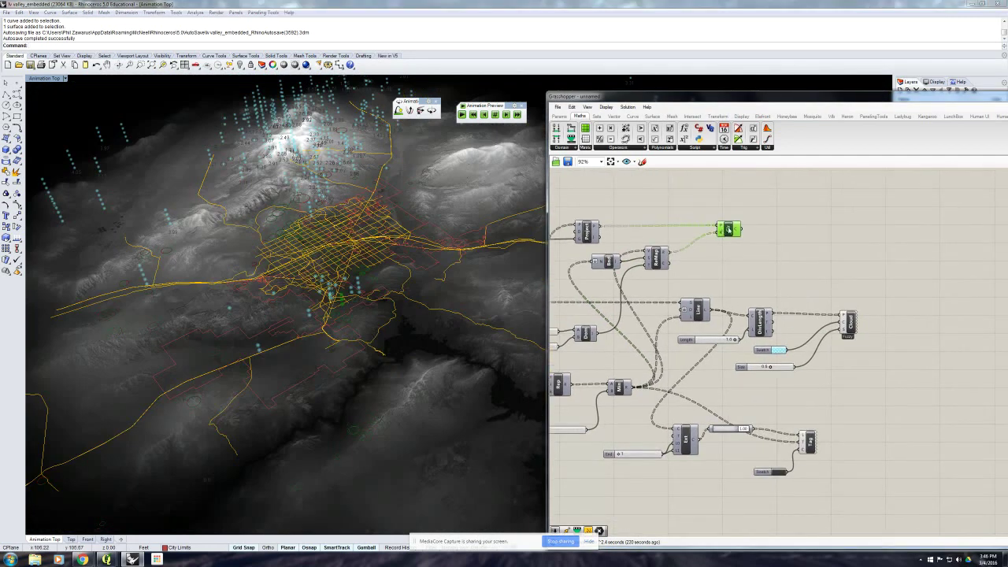
middle_click(729, 227)
left_click(762, 227)
left_click(797, 241)
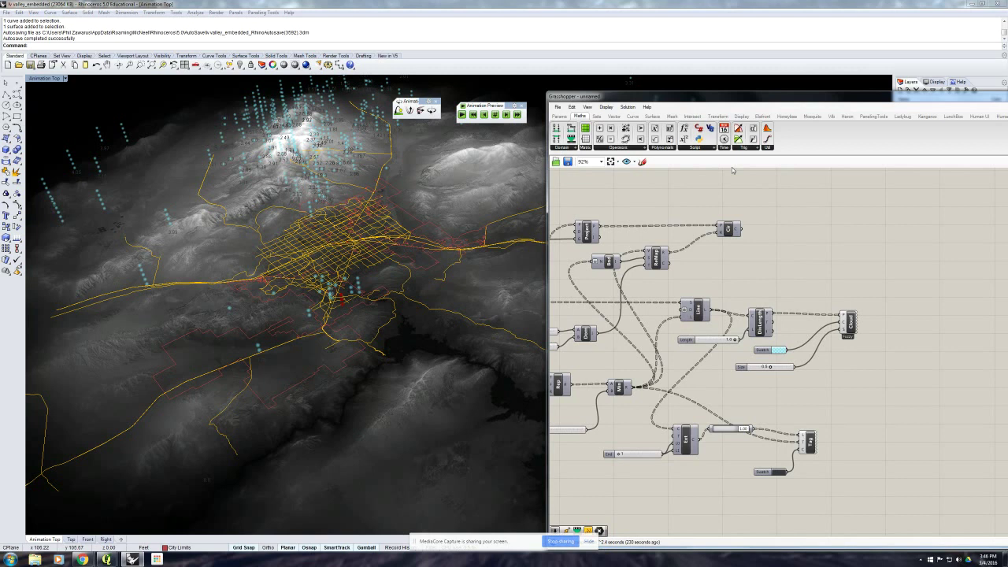
- Add a Boundary Surfaces component after the Circle component and feed it the circles
left_click(656, 116)
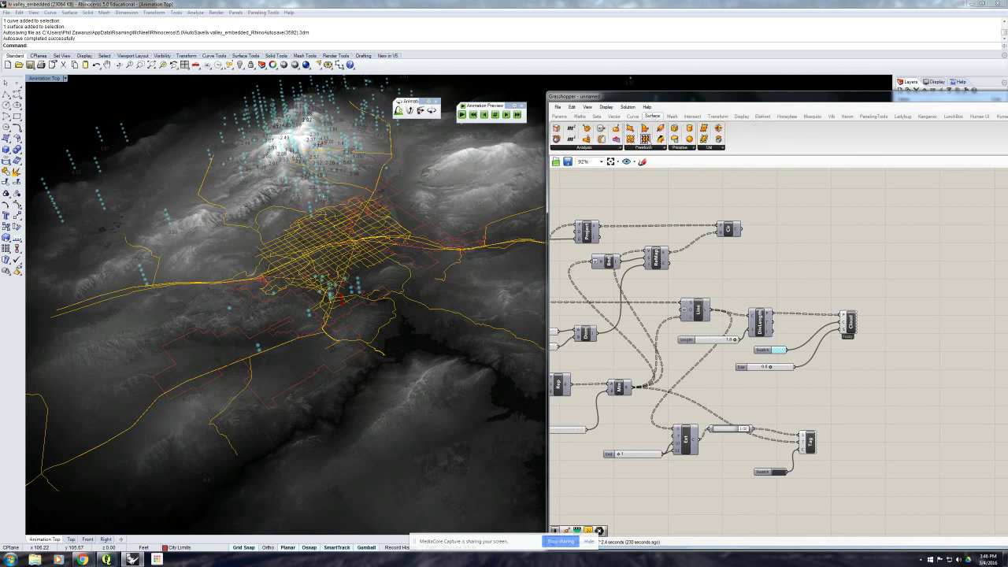
left_click_drag(661, 139, 816, 225)
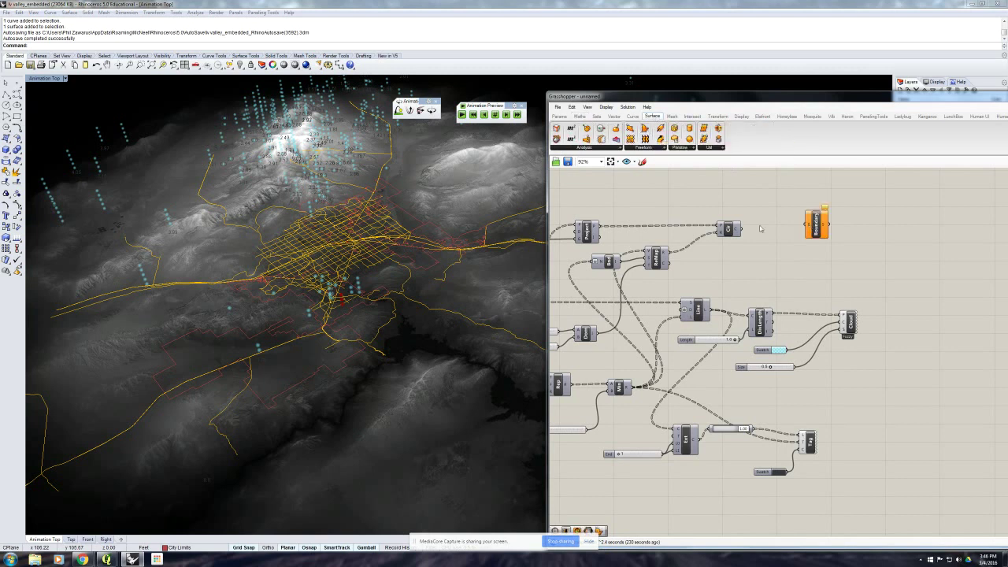
left_click_drag(741, 228, 790, 235)
left_click(826, 232)
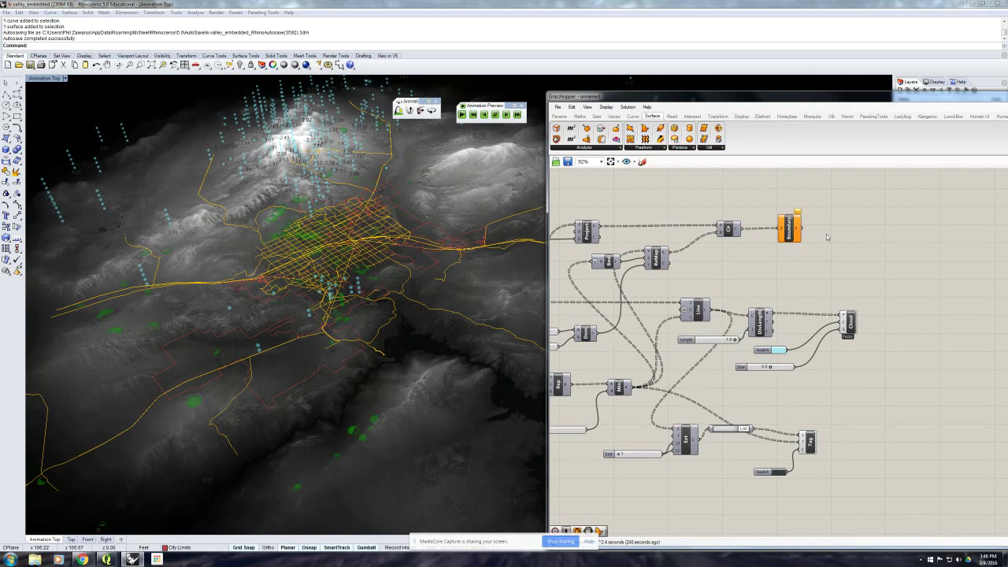
- Hide the Boundary Surfaces preview and place the component close beside the Circle component
middle_click(794, 230)
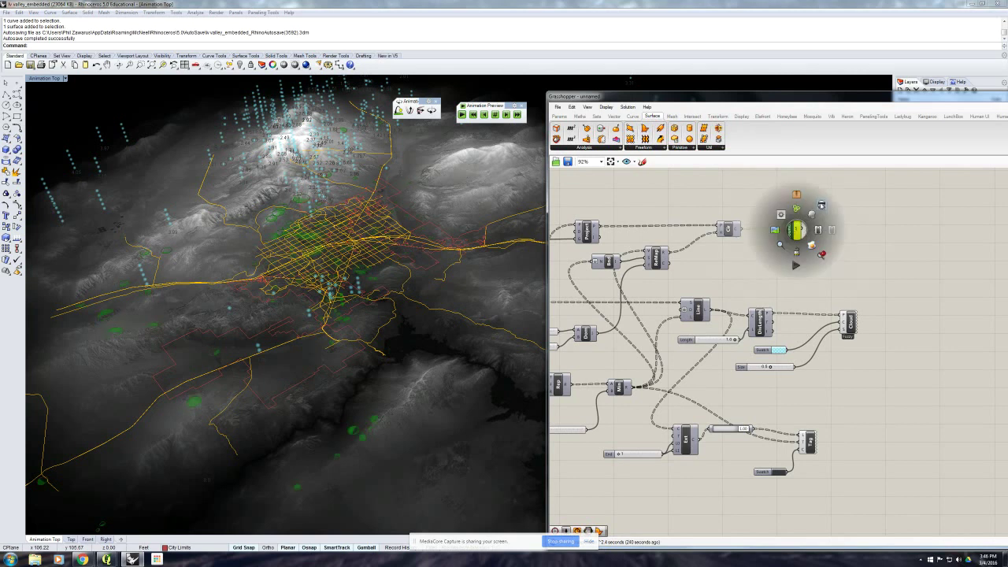
left_click(820, 206)
left_click(847, 241)
left_click_drag(793, 234, 765, 235)
left_click(826, 226)
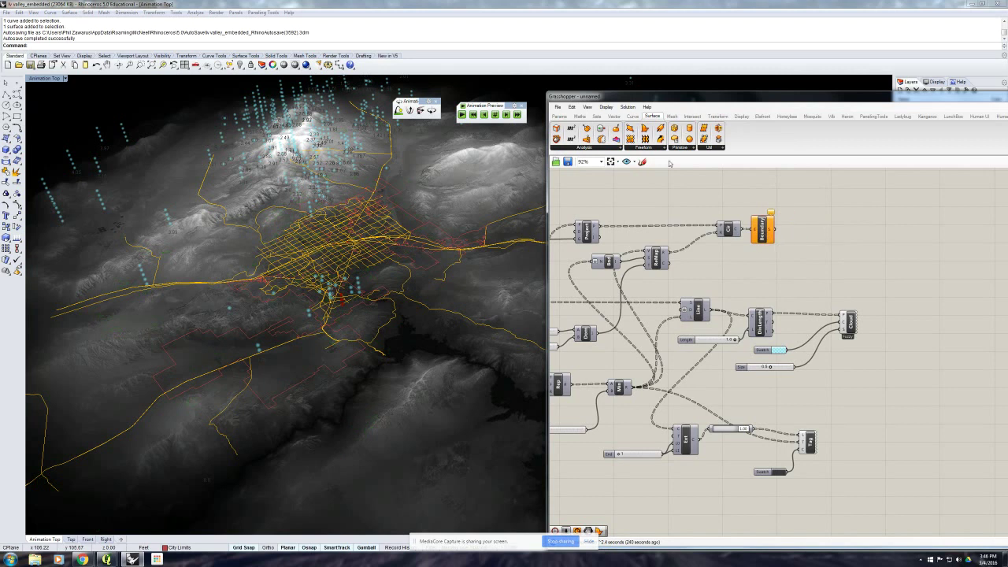
- Add a meshing component after Boundary Surfaces and feed it the circular surfaces
left_click(671, 117)
left_click(739, 130)
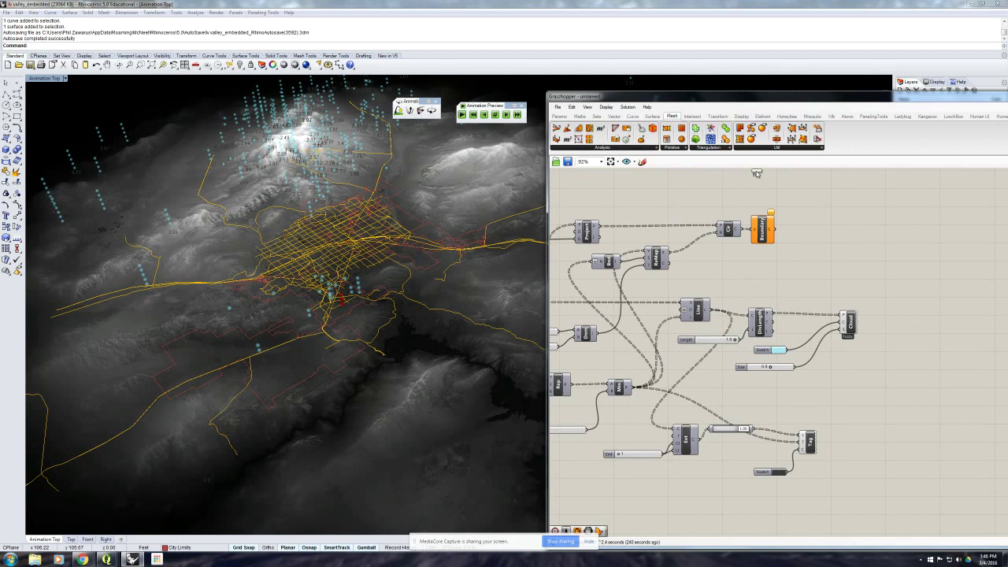
left_click(814, 230)
left_click_drag(775, 229, 802, 228)
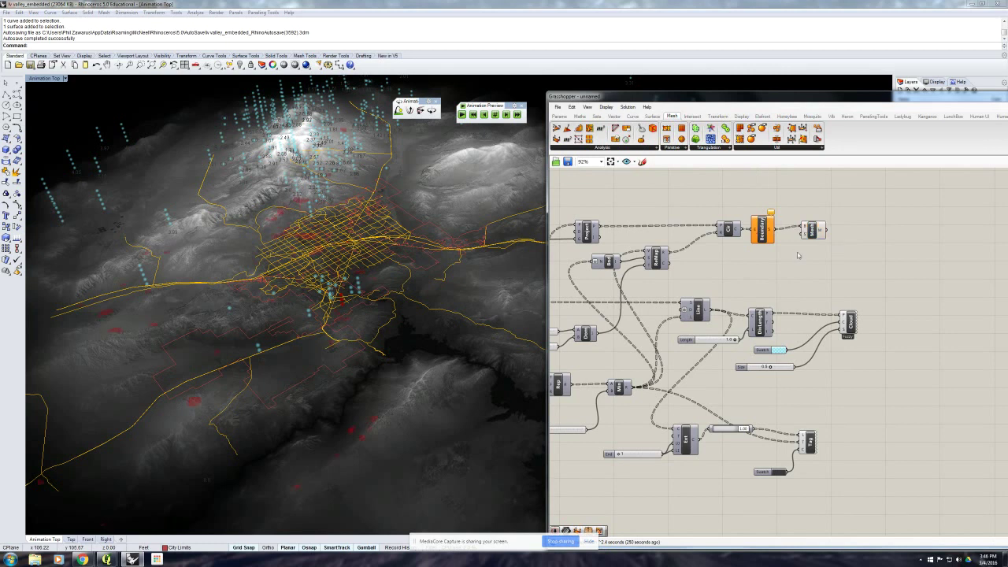
- Hide the viewport preview of the meshing component
left_click(816, 229)
middle_click(816, 231)
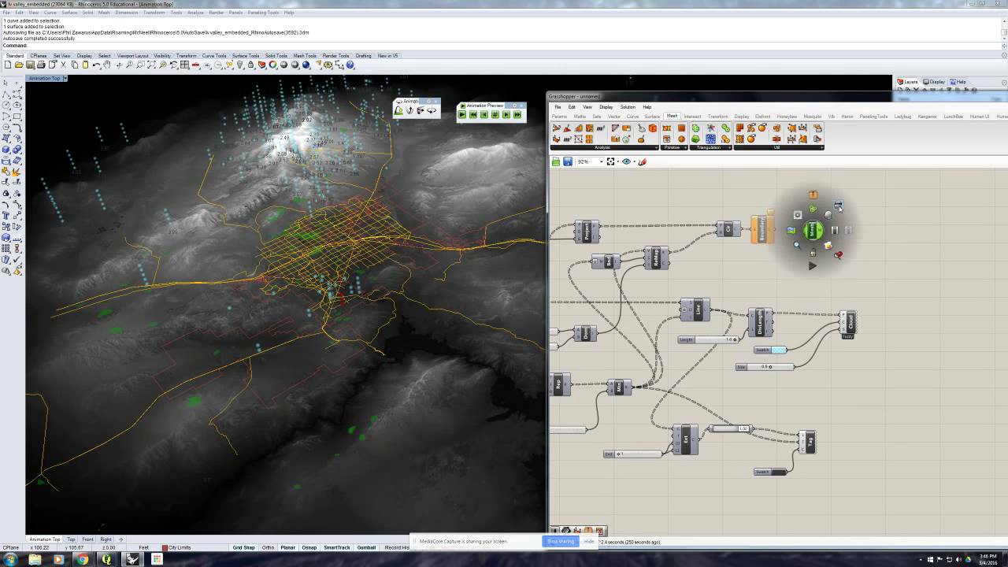
left_click(835, 233)
left_click(765, 231)
left_click(804, 282)
- Add a Custom Preview for the circle meshes and colour it with the point cloud's existing cyan swatch
right_click_drag(803, 282, 759, 278)
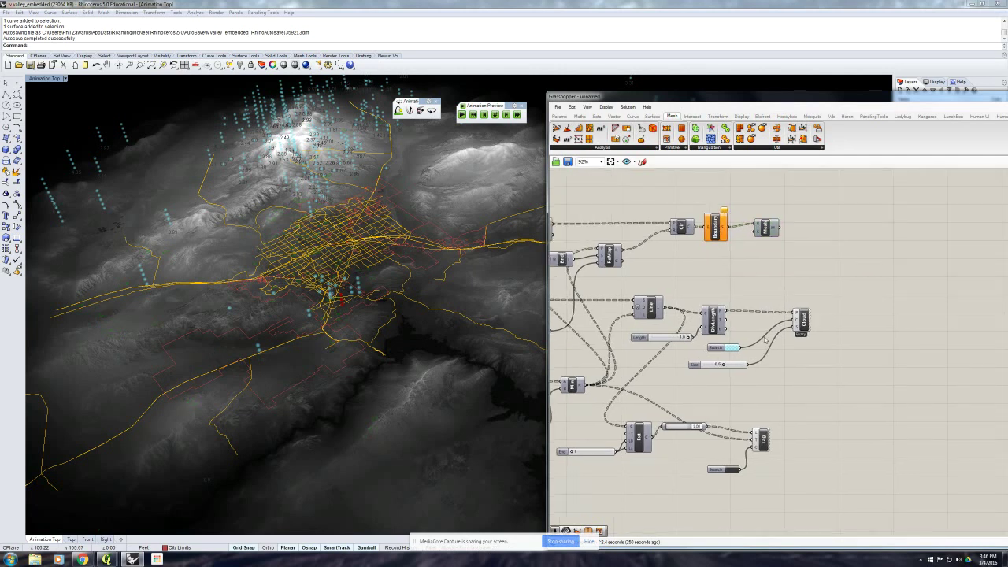
double_click(801, 250)
type("c")
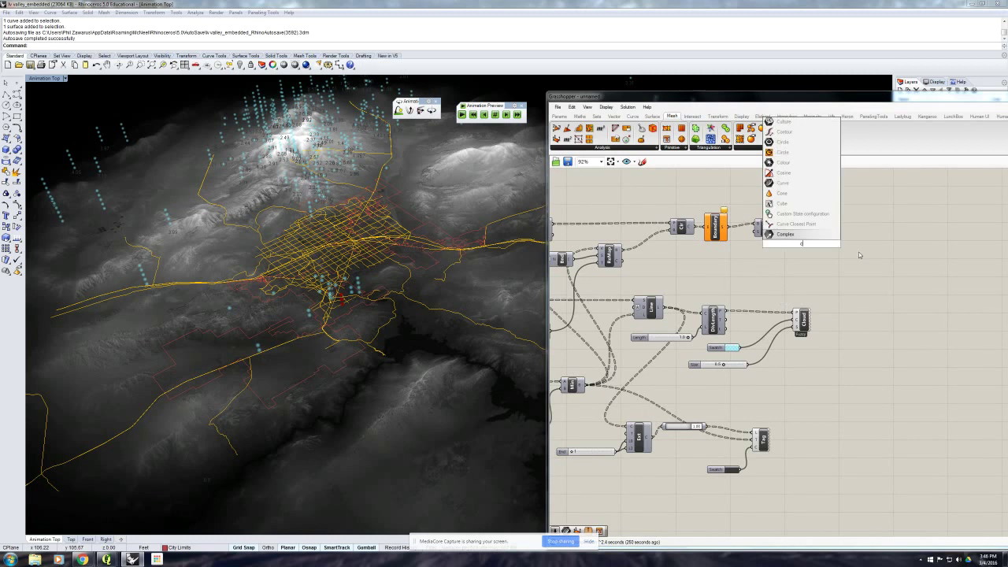
type("ust")
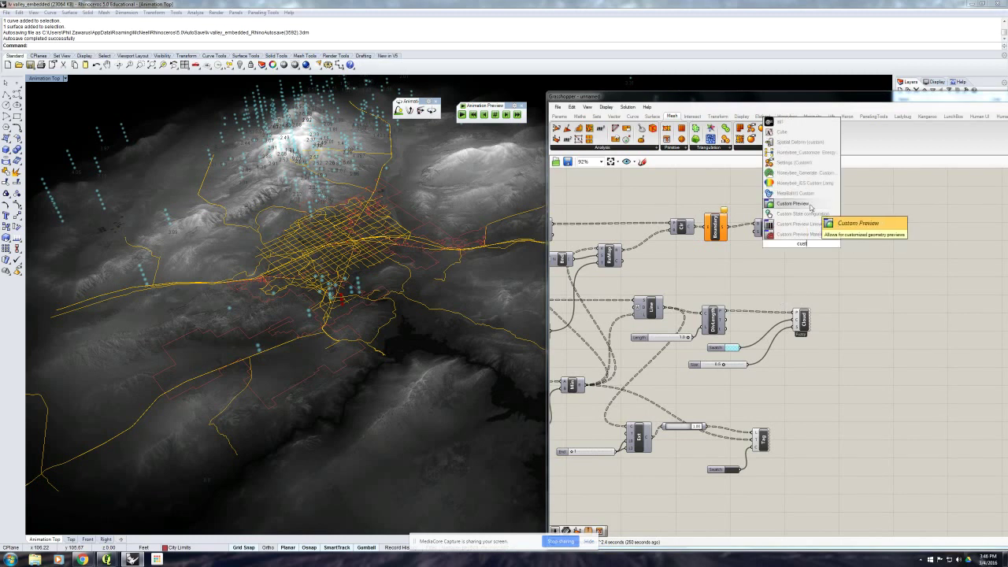
left_click(811, 207)
left_click_drag(778, 228, 796, 238)
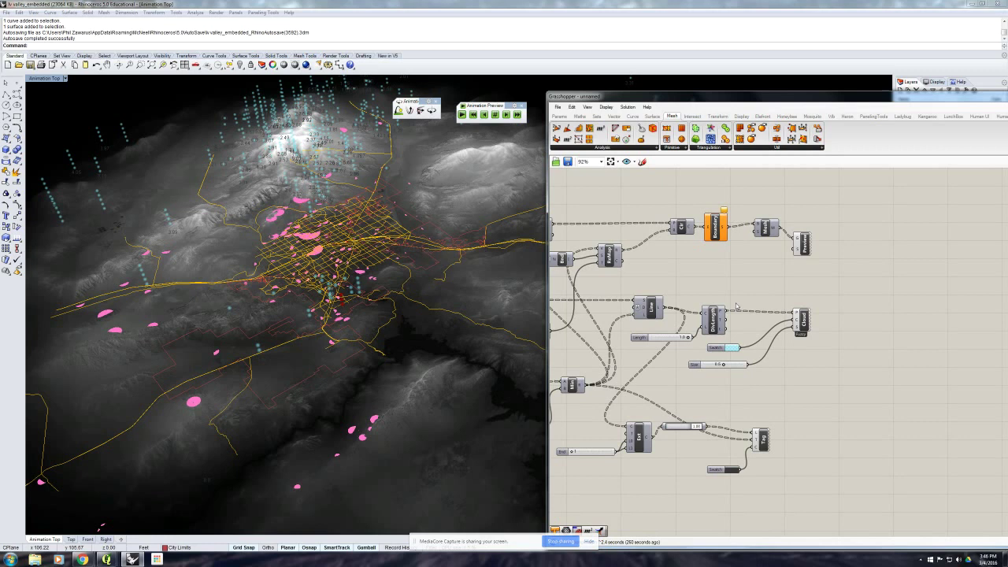
left_click_drag(740, 348, 796, 251)
right_click_drag(303, 304, 299, 245)
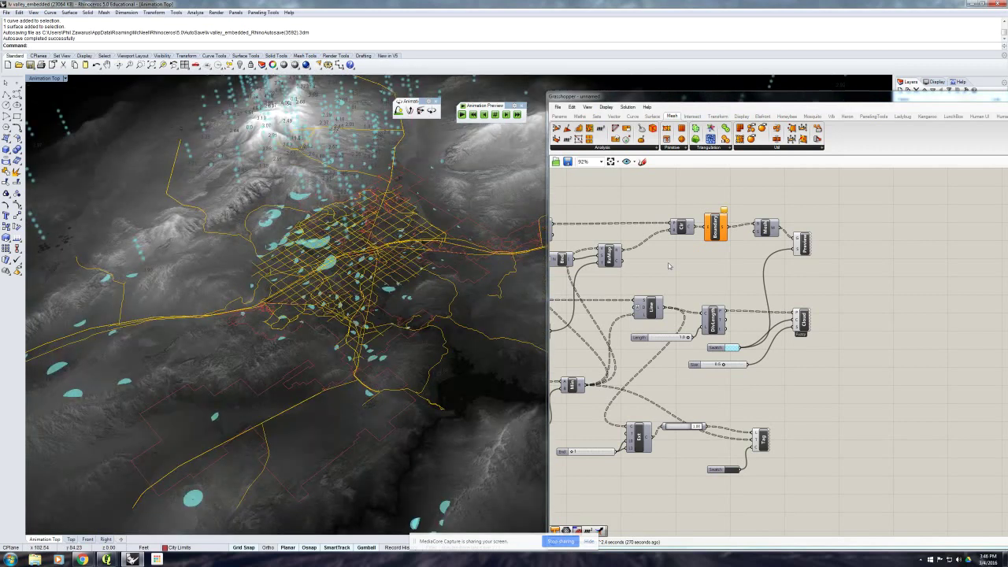
- Insert a Move component with a Unit Z motion between the projected points and the Circle's plane input
right_click_drag(669, 266, 736, 267)
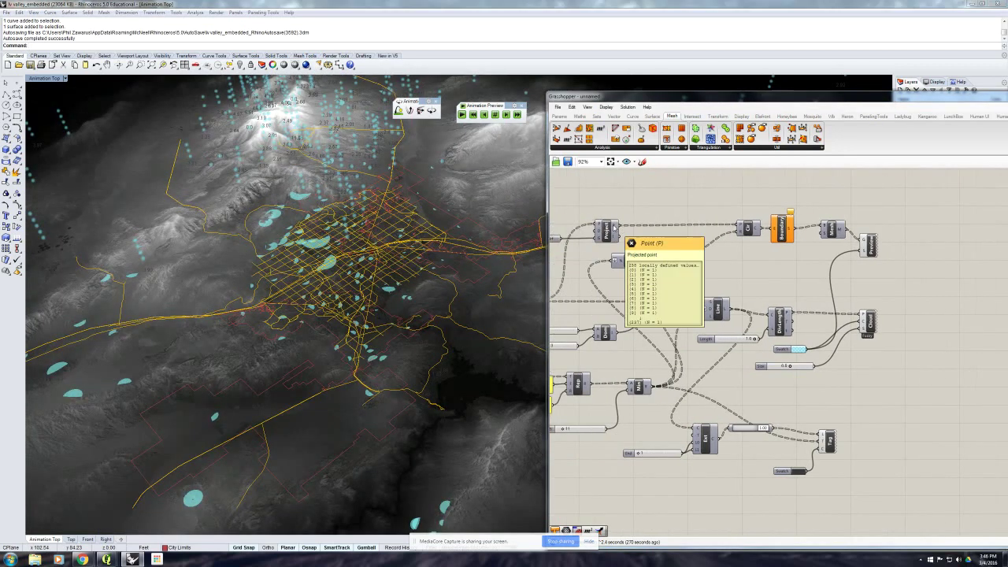
double_click(648, 197)
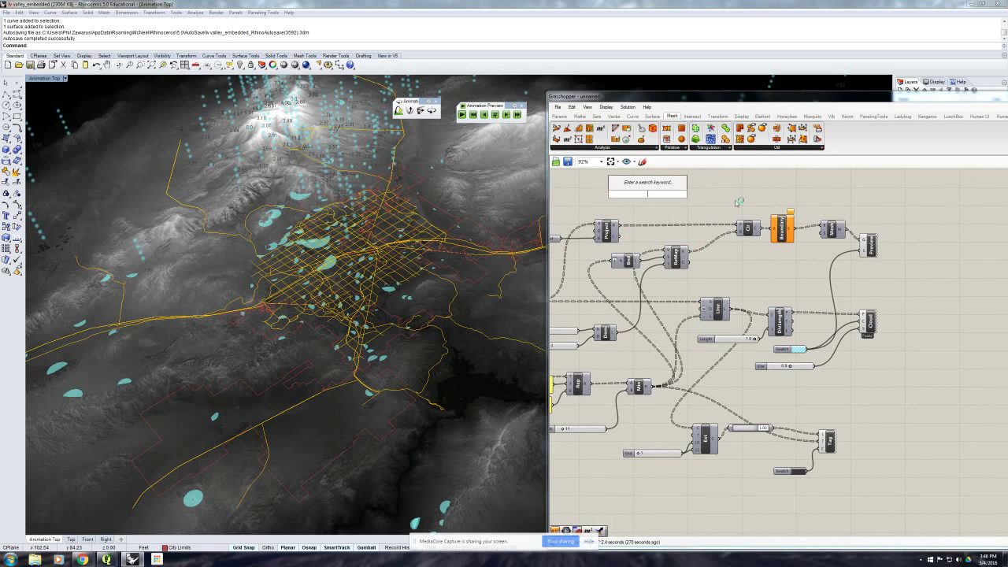
type("move")
key("Return")
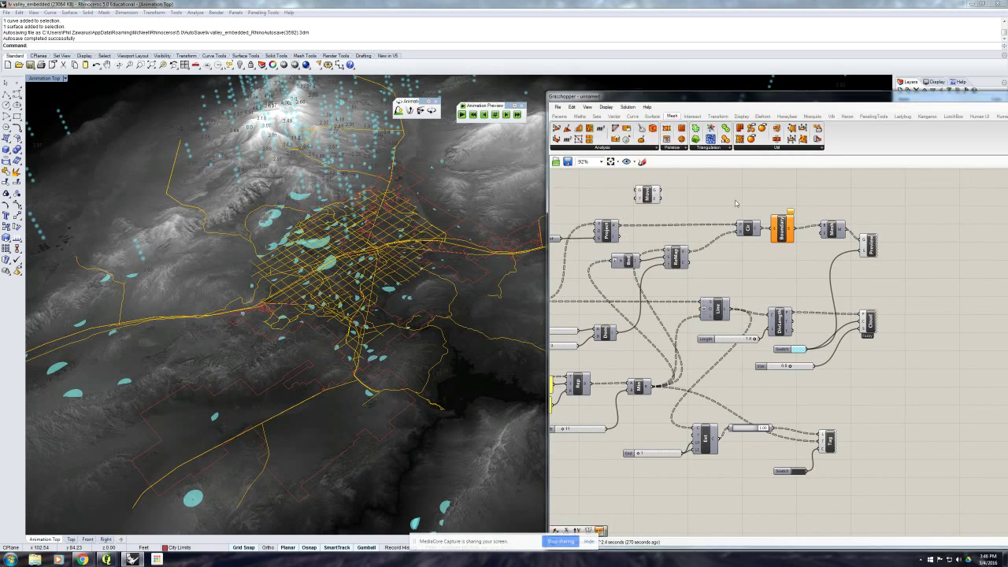
double_click(602, 195)
type("z")
key("Return")
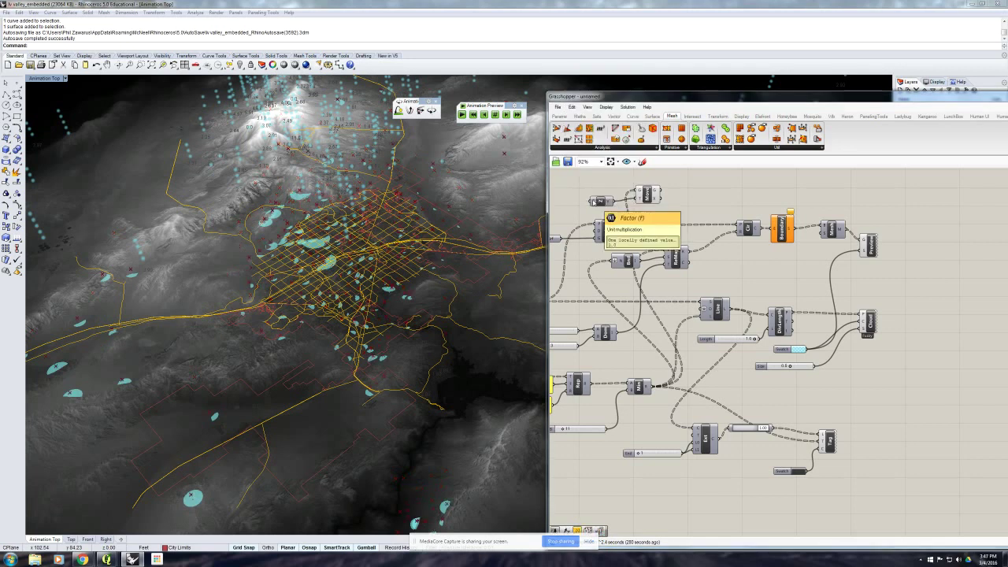
left_click_drag(664, 194, 737, 226)
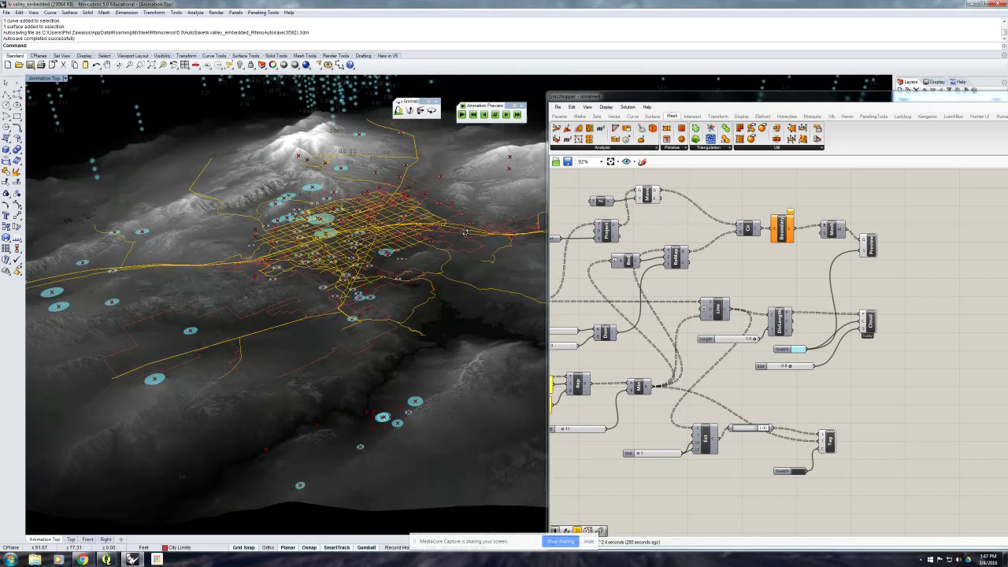
- Hide the preview of the Move component that raises the projected points
left_click(648, 195)
middle_click(650, 209)
left_click(683, 190)
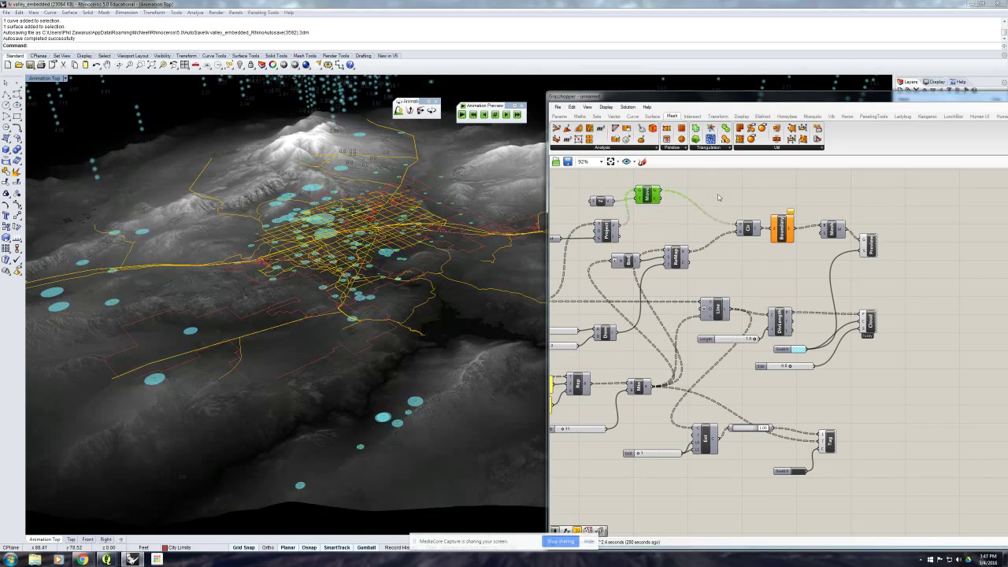
left_click(718, 198)
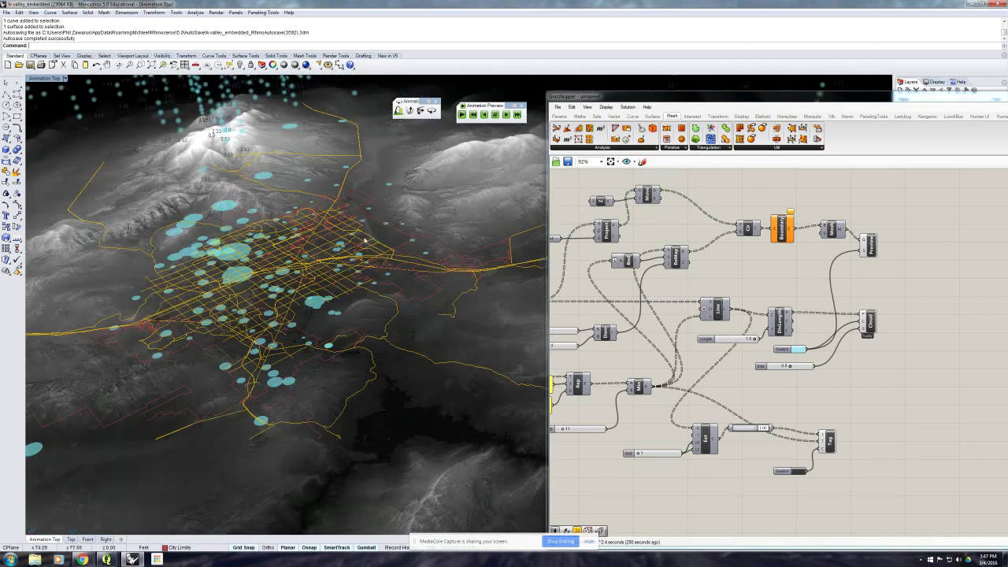
- Turn off the Roads layer and collapse the Grasshopper window to examine the coloured discs across the whole terrain
right_click_drag(344, 246, 345, 222)
right_click_drag(607, 314, 710, 308)
scroll(710, 309, "up", 1)
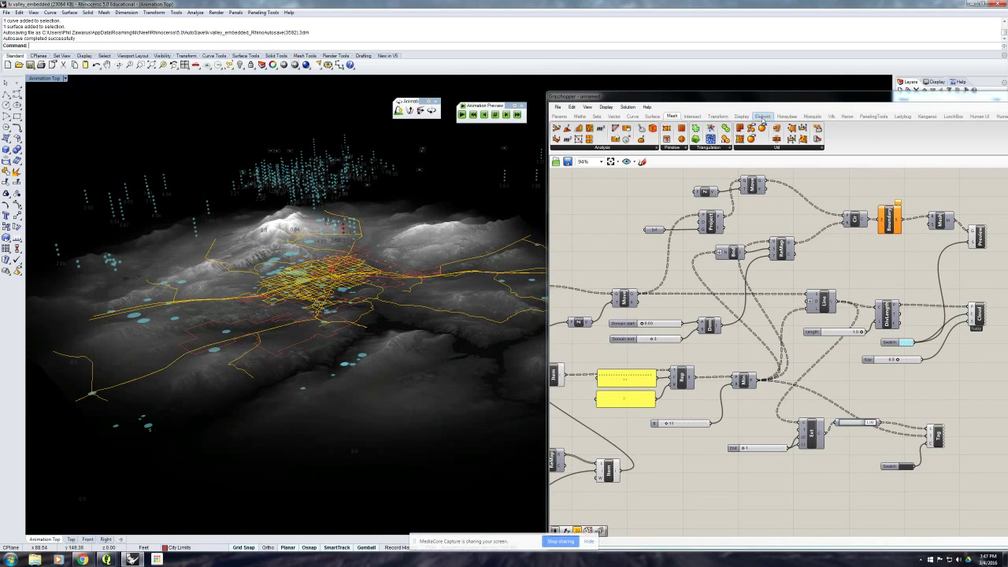
left_click_drag(764, 100, 471, 132)
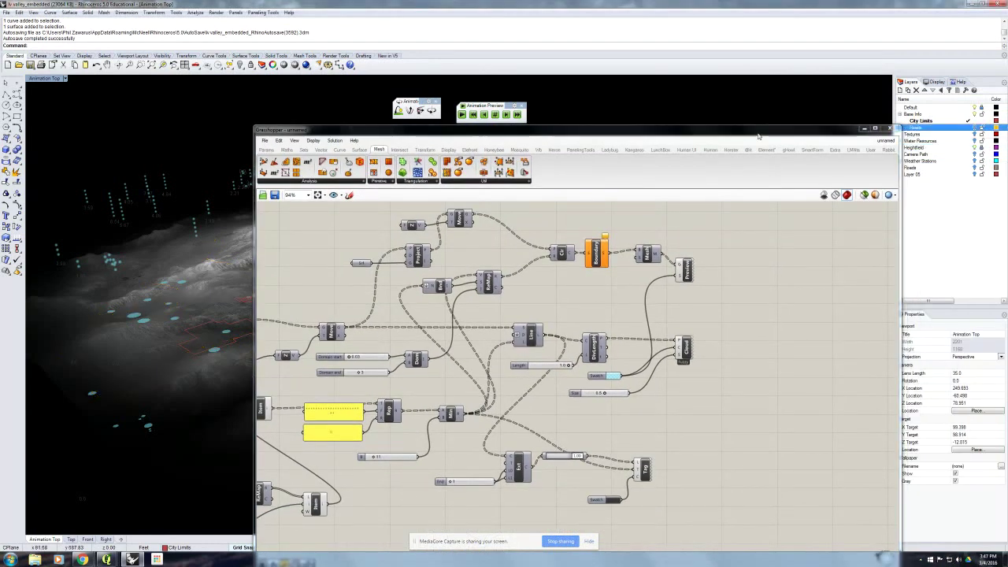
left_click_drag(758, 136, 725, 103)
left_click(830, 94)
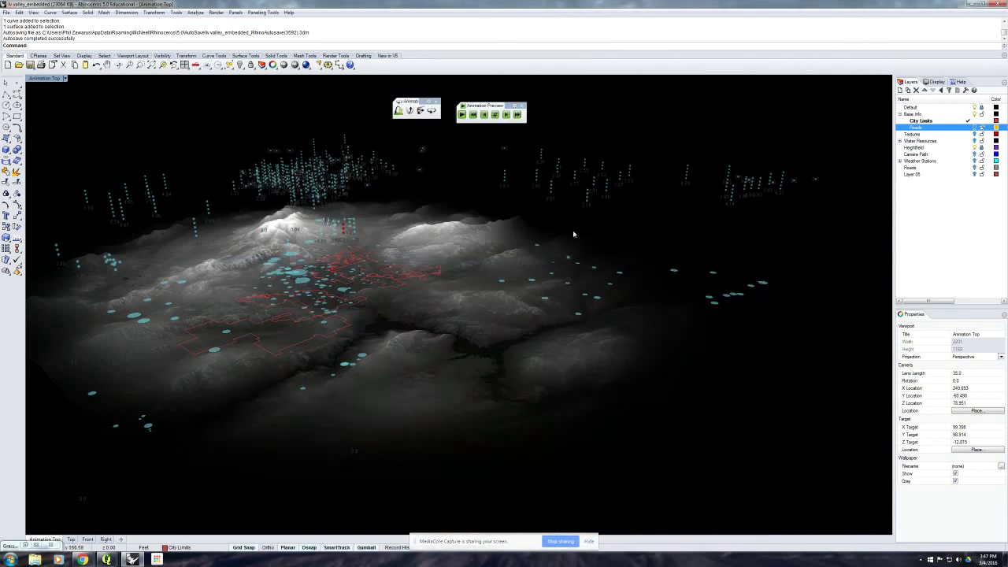
mouse_move(483, 256)
right_mouse_down()
mouse_move(460, 266)
mouse_move(511, 248)
mouse_move(502, 241)
mouse_move(497, 250)
right_mouse_up()
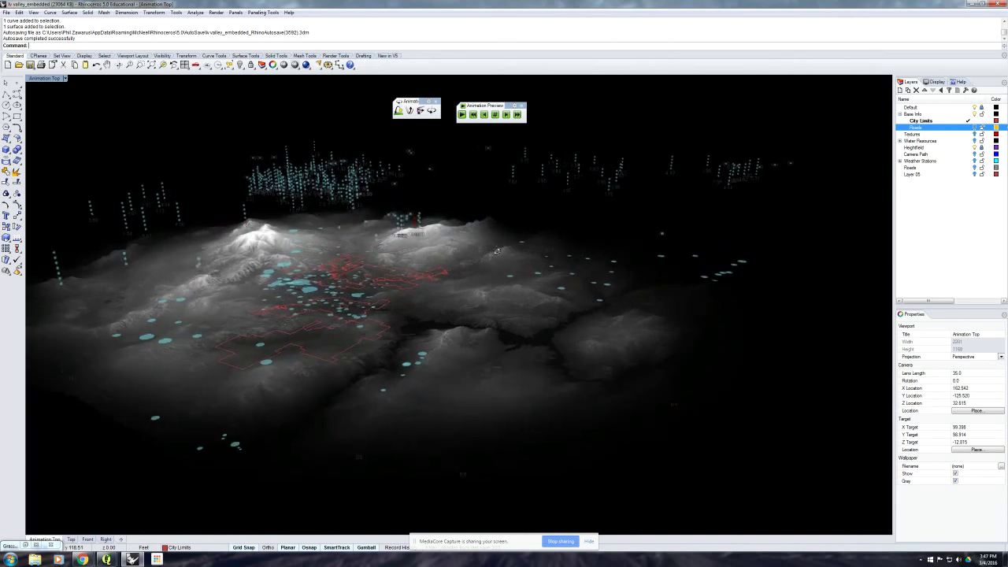
- Restore the Grasshopper window and hide the preview of the Point parameter that feeds the camera target
left_click(25, 545)
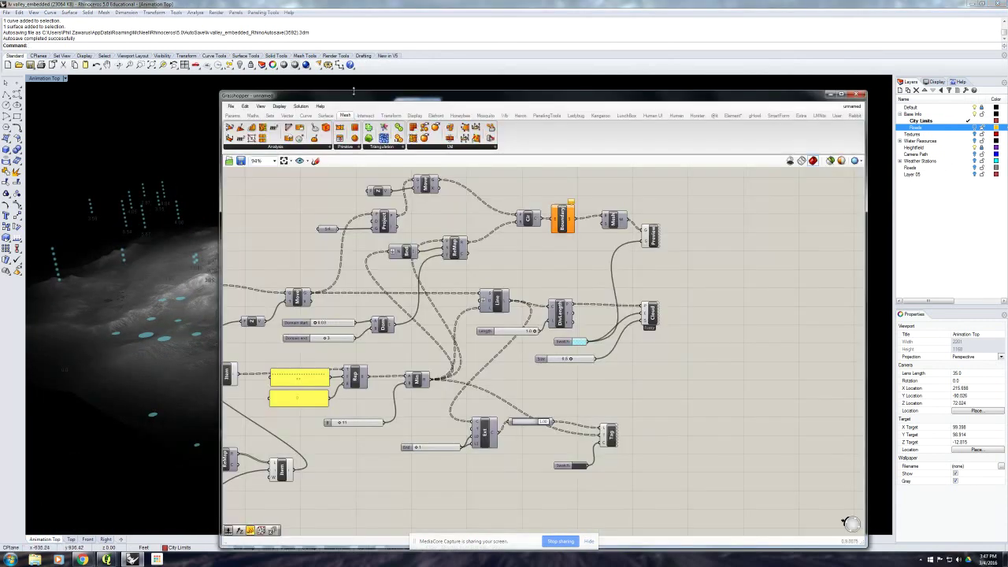
left_click_drag(353, 97, 537, 91)
right_click_drag(545, 231, 713, 266)
scroll(613, 231, "down", 3)
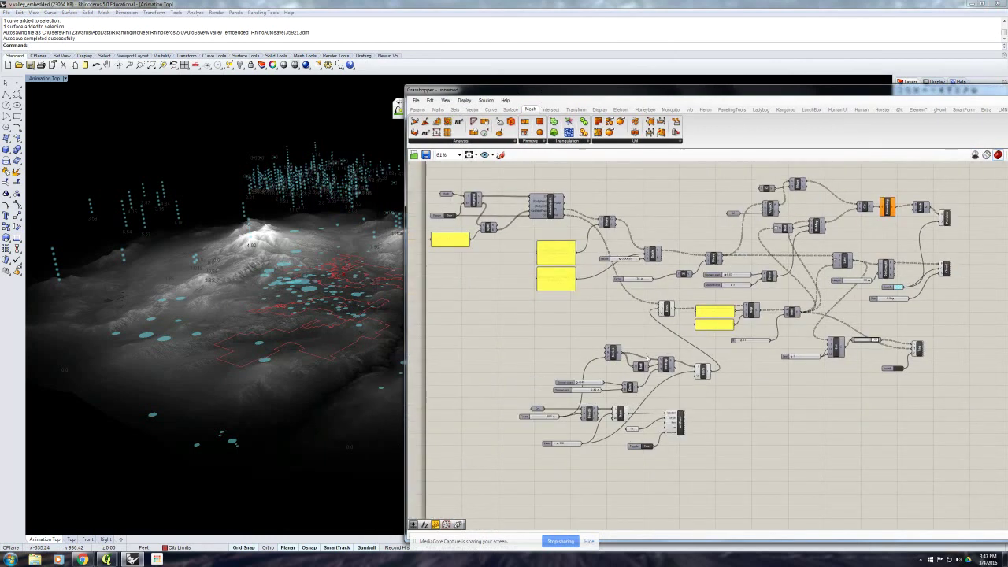
middle_click(637, 431)
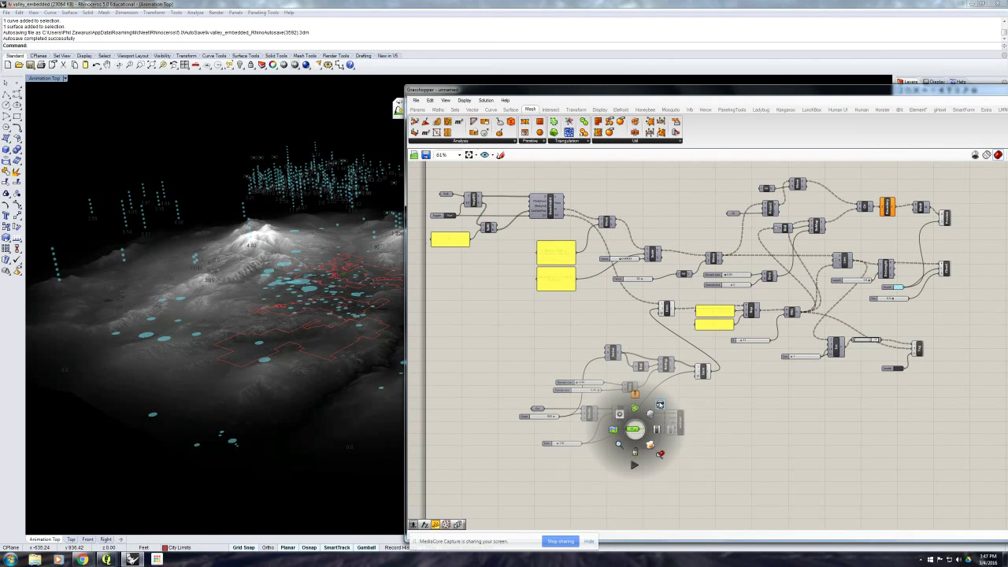
left_click(660, 404)
- Set the Index slider to 0 and shift the Grasshopper window aside to uncover the viewport
scroll(590, 447, "up", 3)
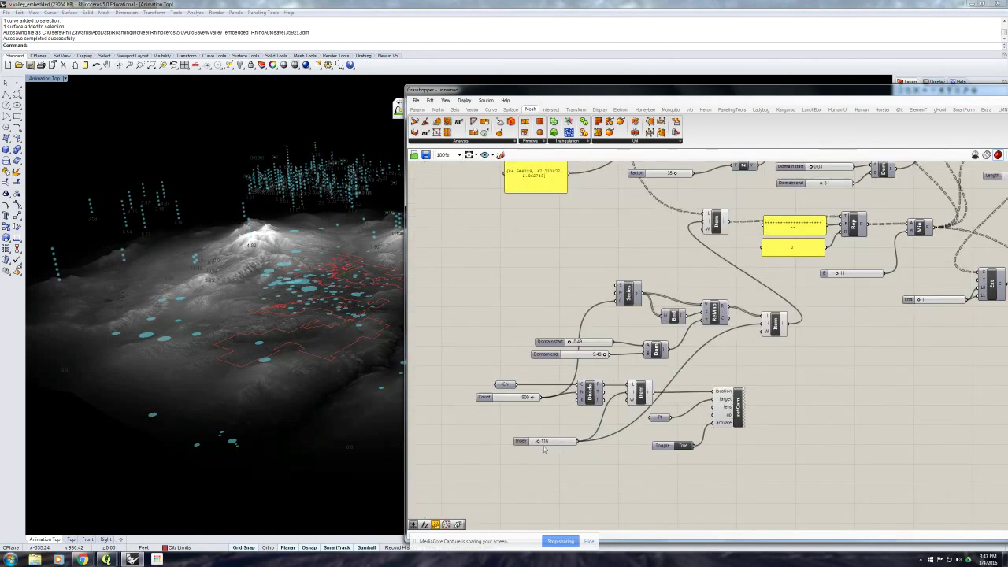
left_click_drag(538, 442, 530, 443)
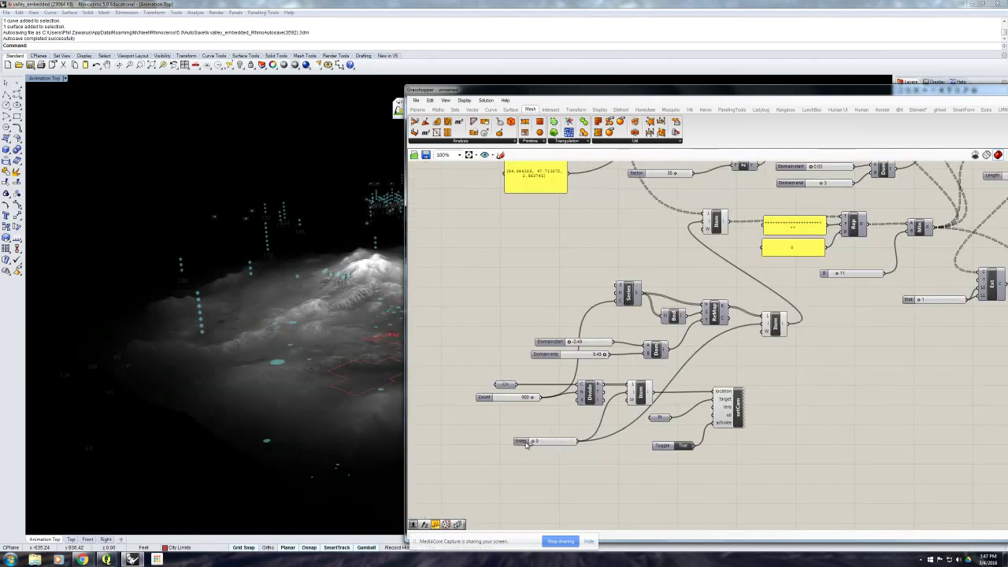
left_click_drag(467, 93, 695, 58)
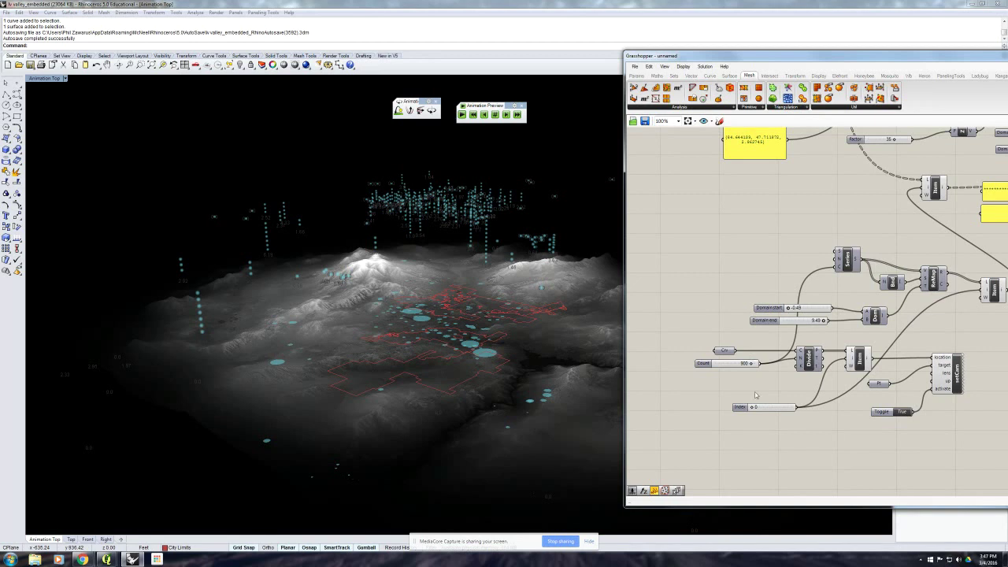
- Open the animation controls for the Index slider and shift the dialog fully into view
mouse_move(754, 407)
left_mouse_down()
mouse_move(763, 409)
mouse_move(739, 409)
left_mouse_up()
right_click(740, 408)
left_click(770, 487)
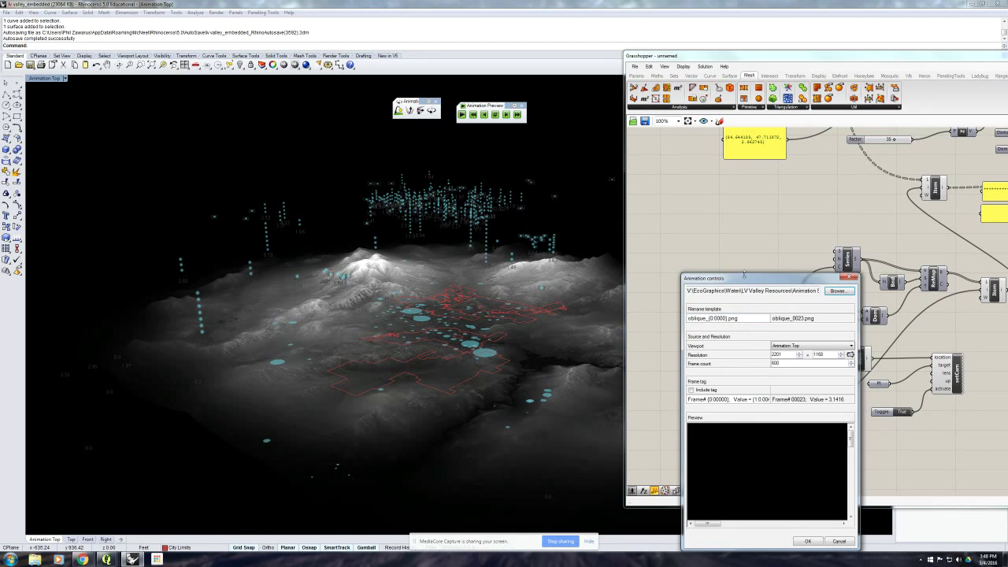
left_click_drag(745, 279, 724, 215)
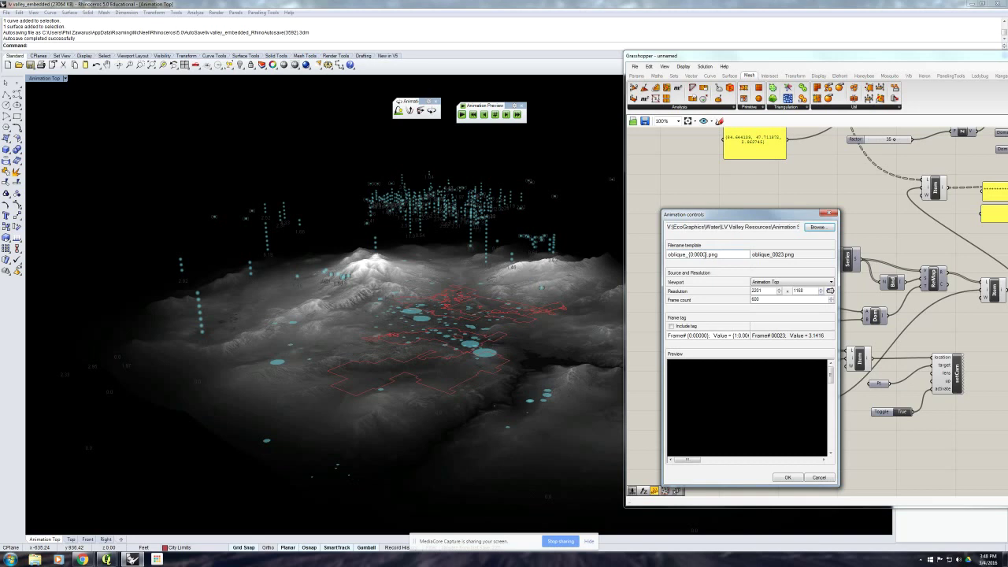
- Create a new Desktop folder named "animation sequence oblique" and set it as the animation's output folder
left_click(812, 228)
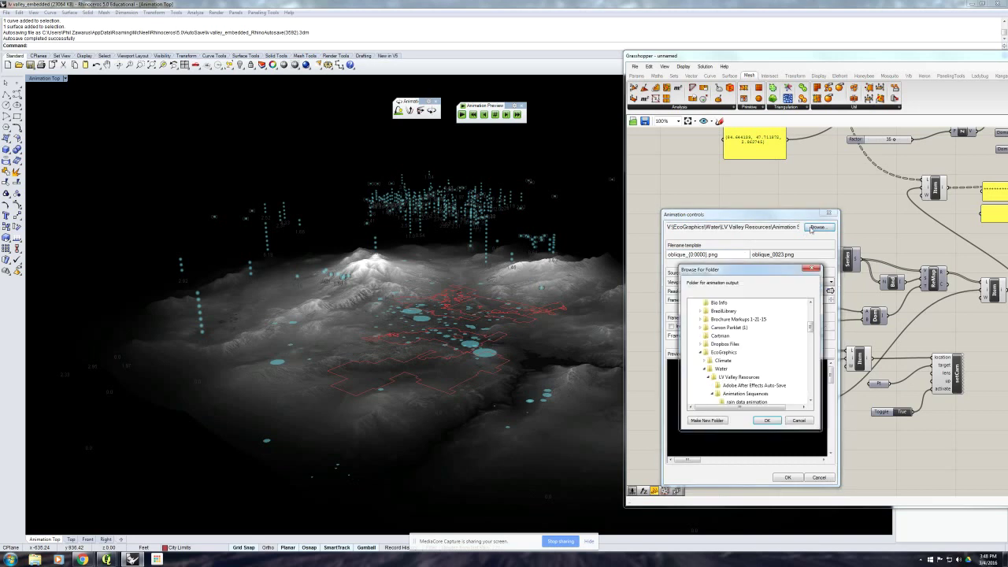
left_click_drag(811, 327, 811, 307)
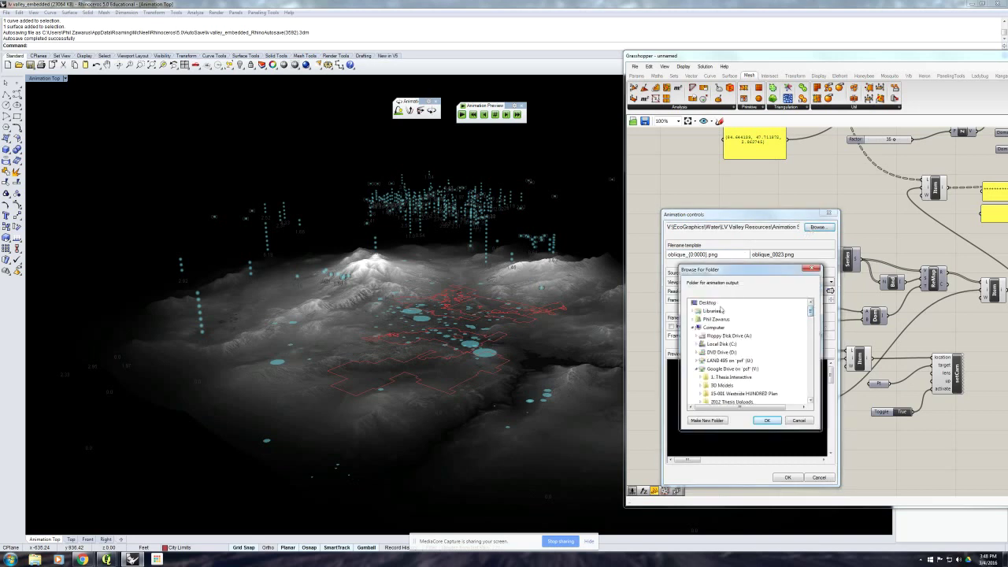
left_click(696, 369)
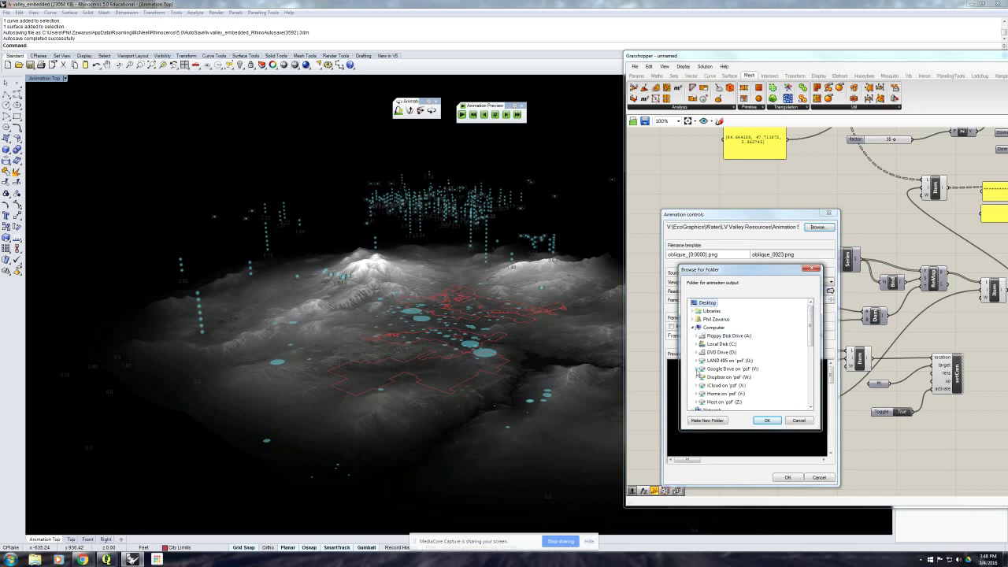
left_click(710, 421)
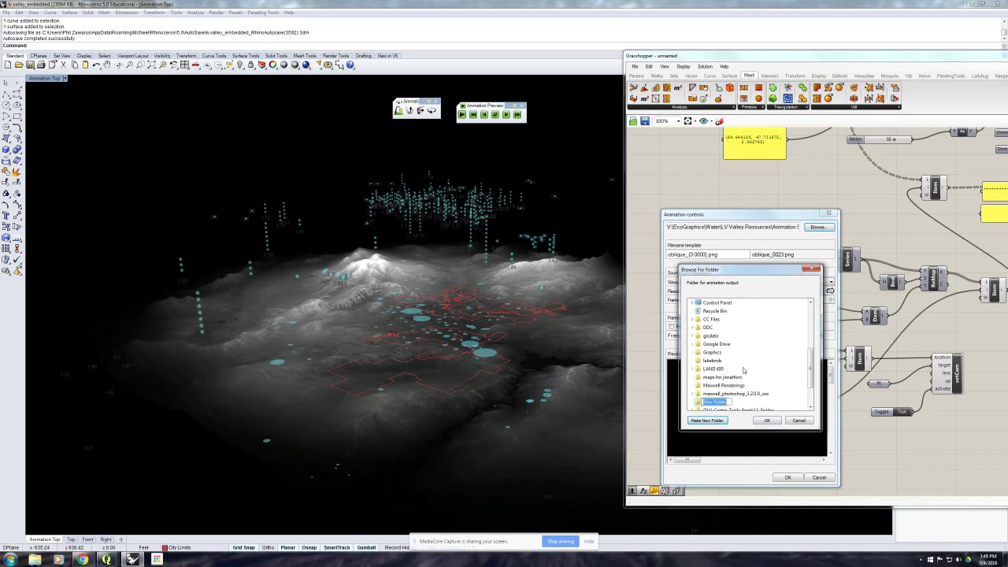
type("animation sequence oblique")
key("Return")
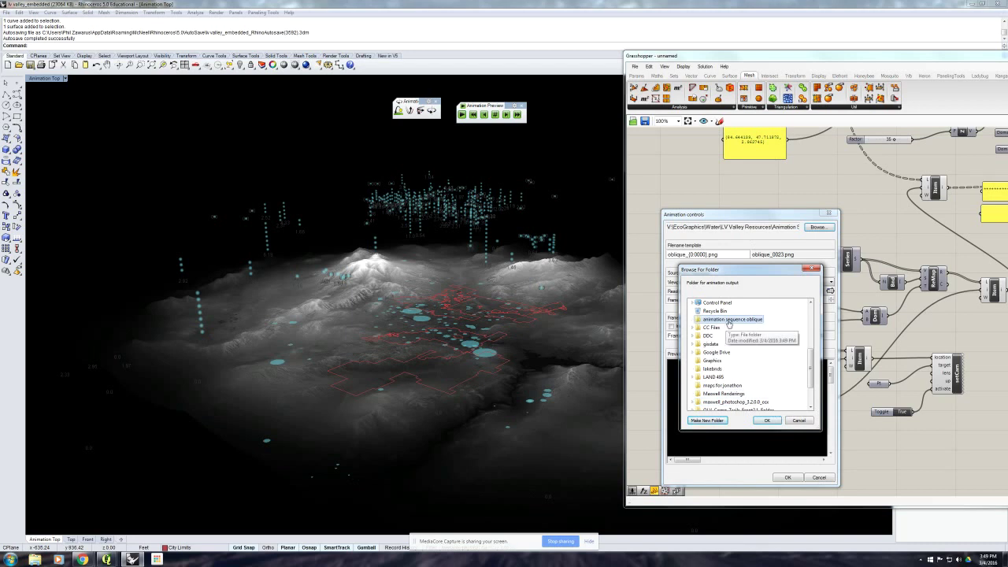
left_click(767, 420)
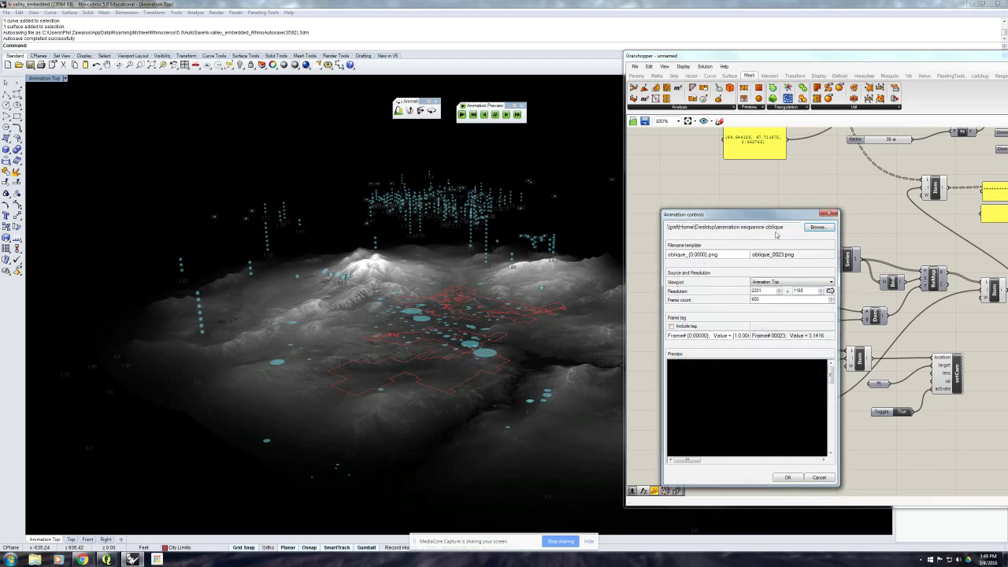
- Set the frame count to 900 and start generating the animation frames
left_click_drag(764, 300, 734, 301)
type("5")
left_click(789, 478)
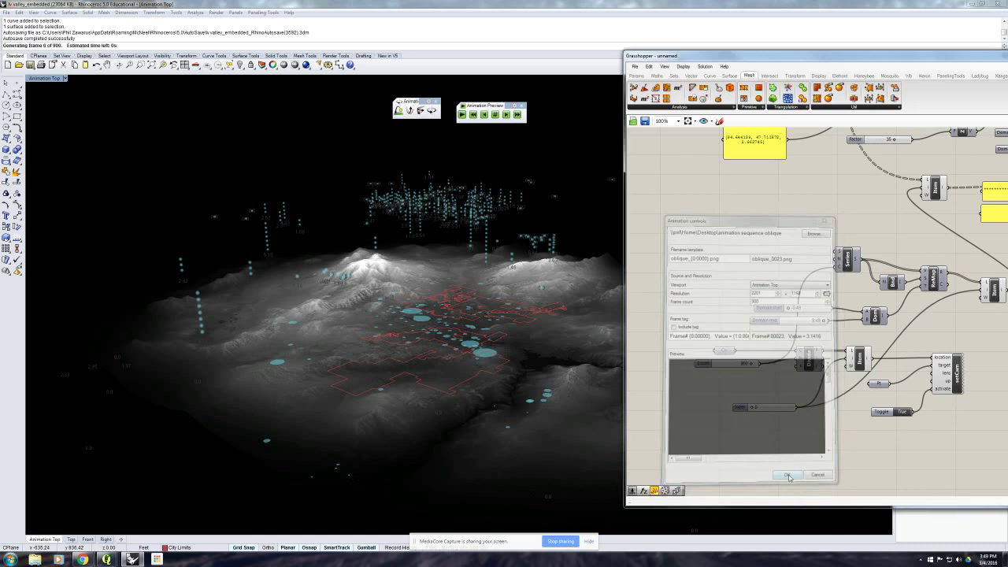